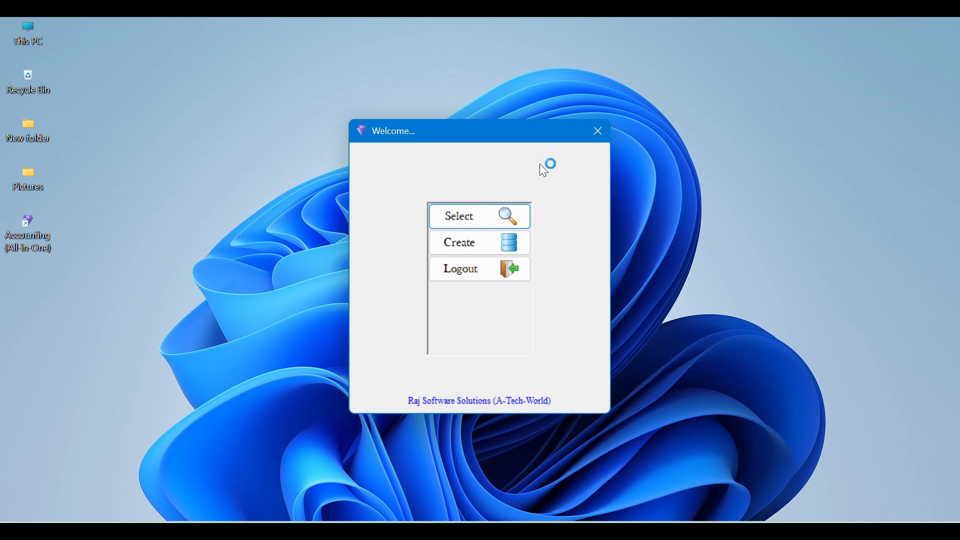
# Open the existing company Raj Software Solutions A Tech World and select Purchase Ac in its list of all ledger balances.
pyautogui.click(475, 215)
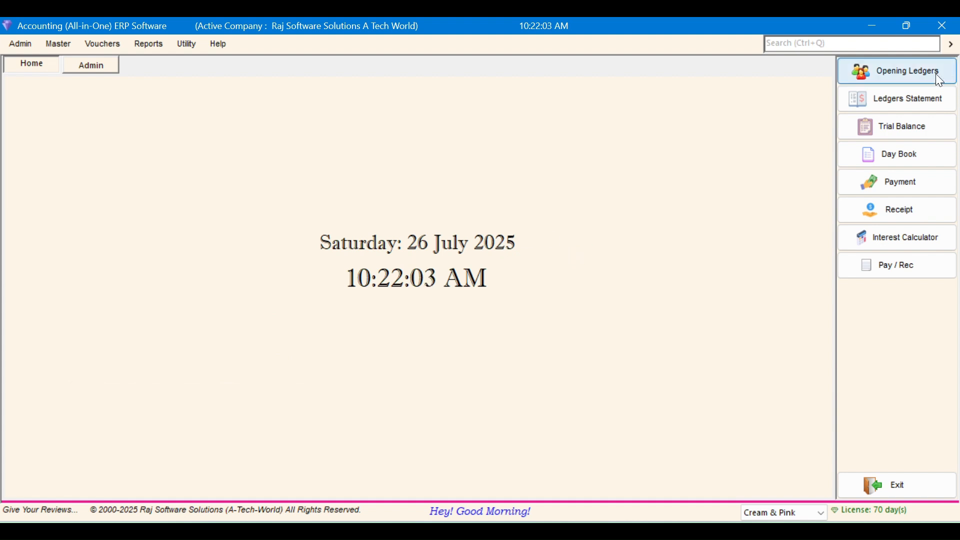
pyautogui.click(883, 103)
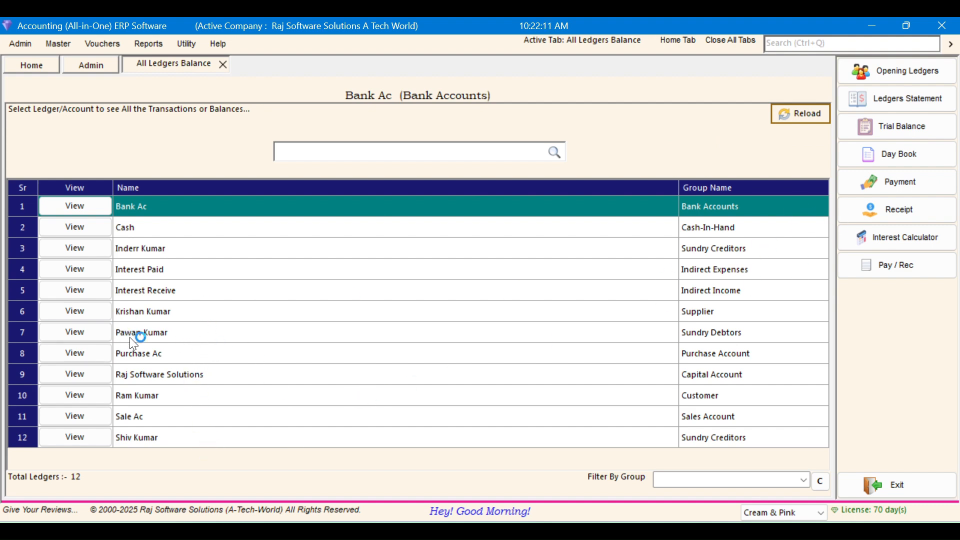
pyautogui.click(148, 353)
# Examine the interest calculator entry dated 30-05-2025 and its last cash transaction, and close the entry and both open lists.
pyautogui.click(896, 243)
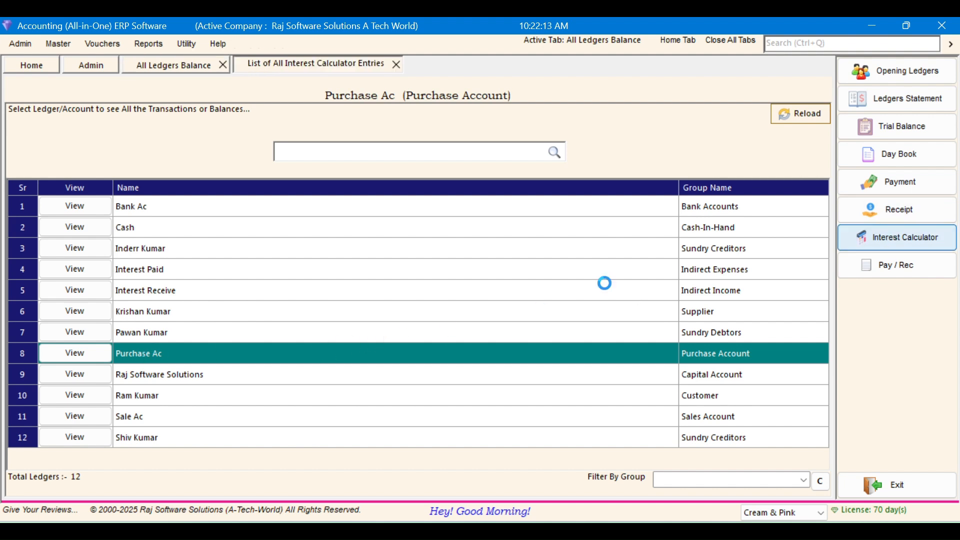
pyautogui.click(184, 292)
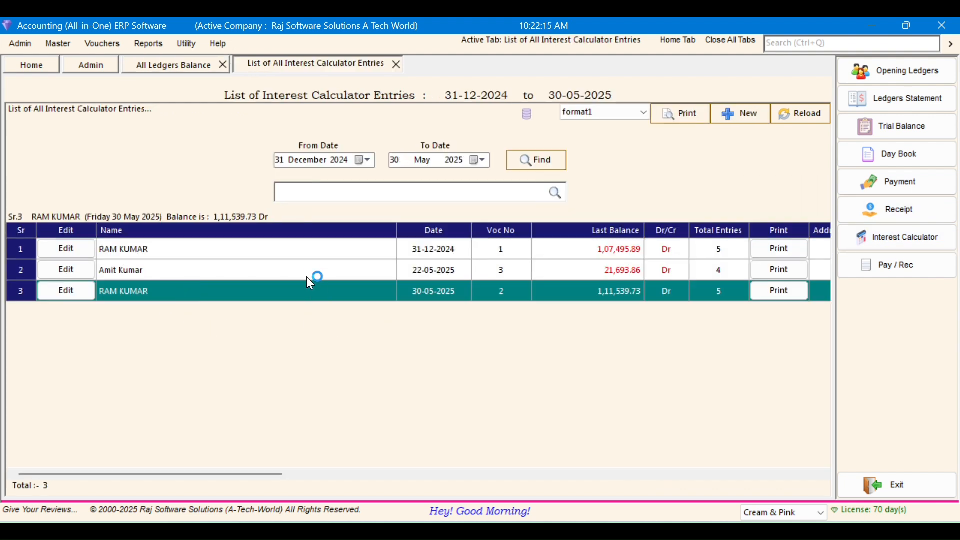
pyautogui.click(185, 278)
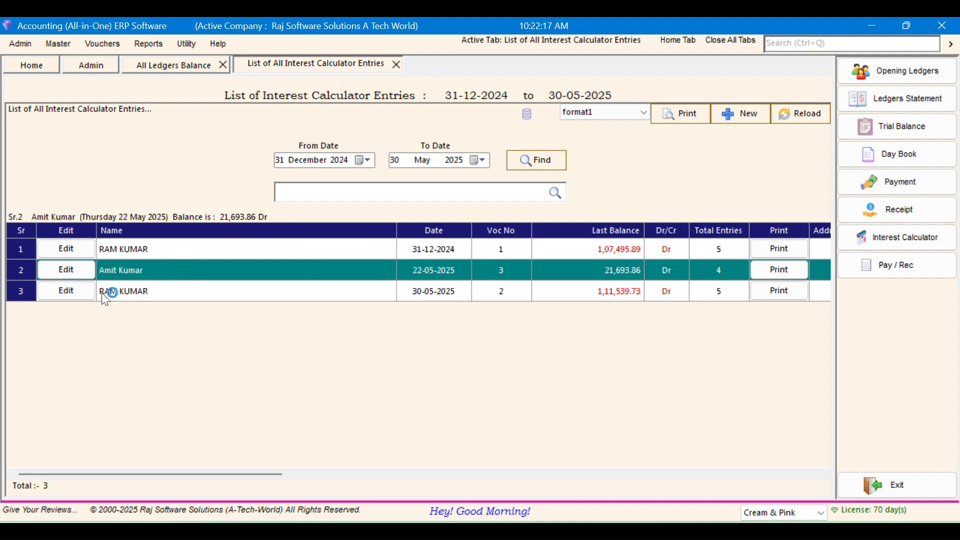
pyautogui.doubleClick(106, 295)
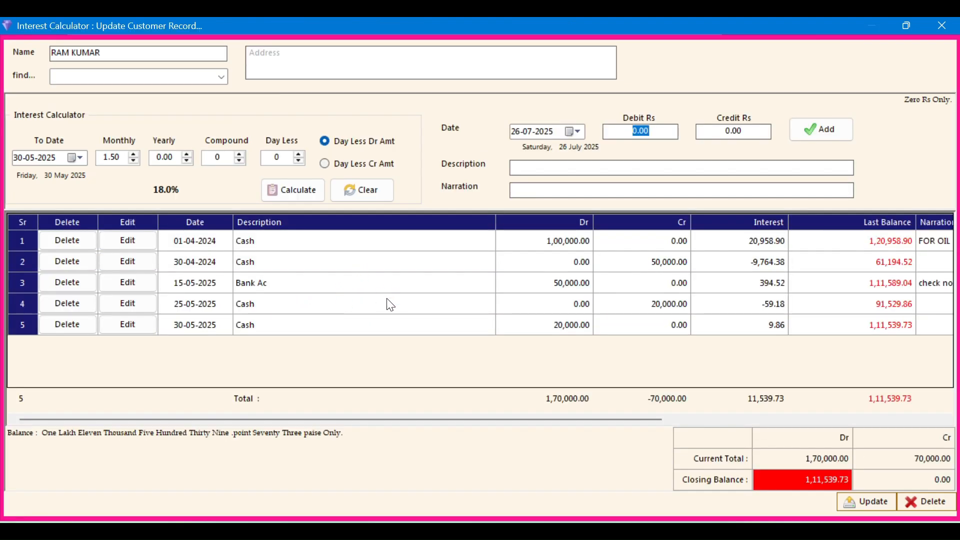
pyautogui.click(388, 324)
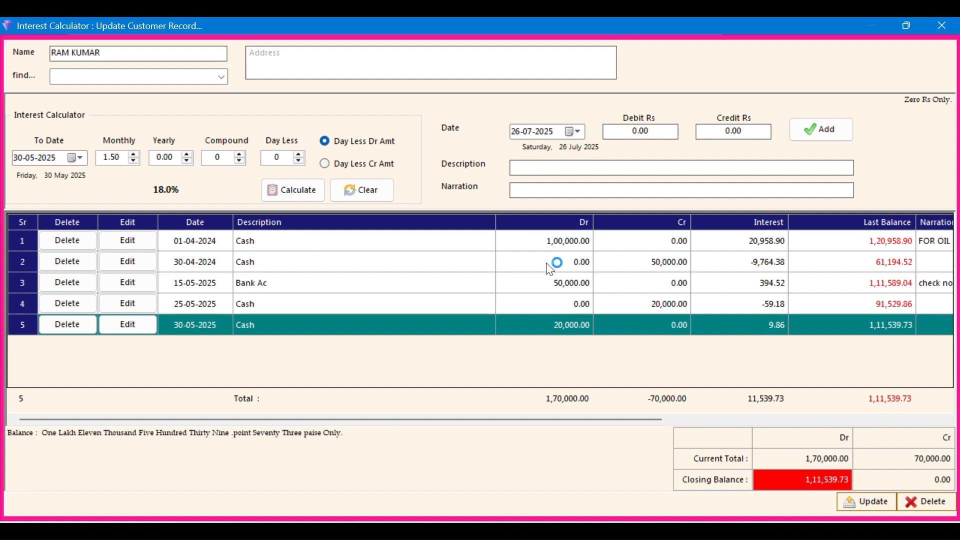
pyautogui.click(942, 25)
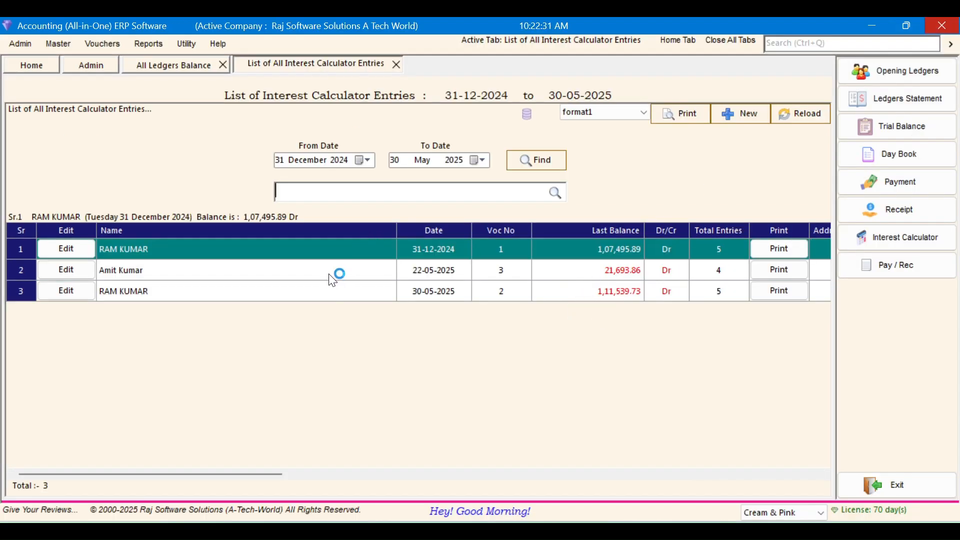
pyautogui.click(223, 65)
pyautogui.click(286, 65)
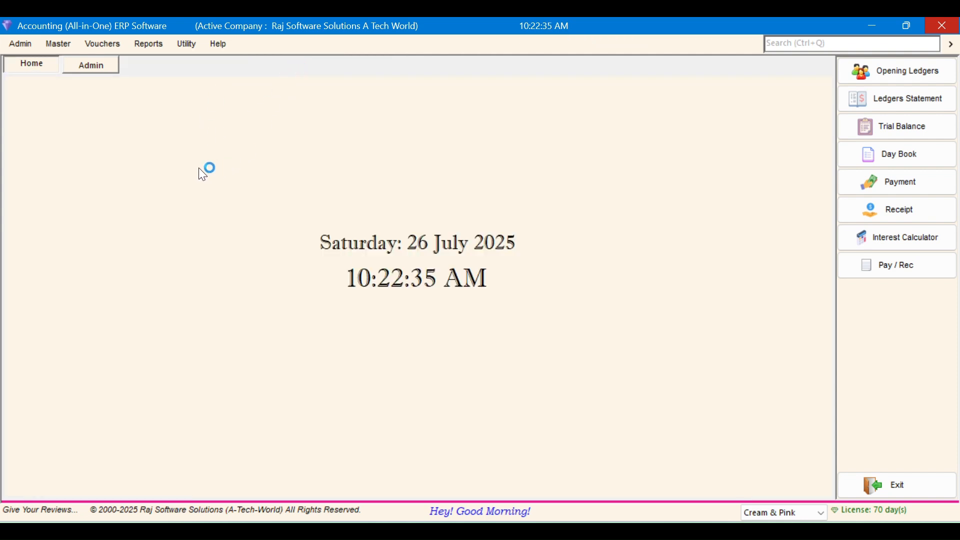
# Examine the blank sale voucher and the new stock item form launched from its Item field, and close both.
pyautogui.click(97, 44)
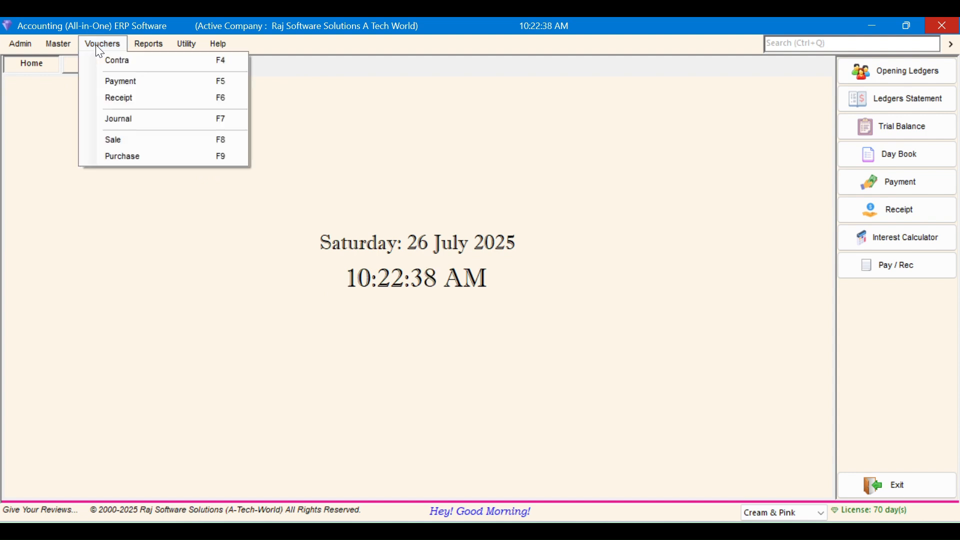
pyautogui.click(138, 139)
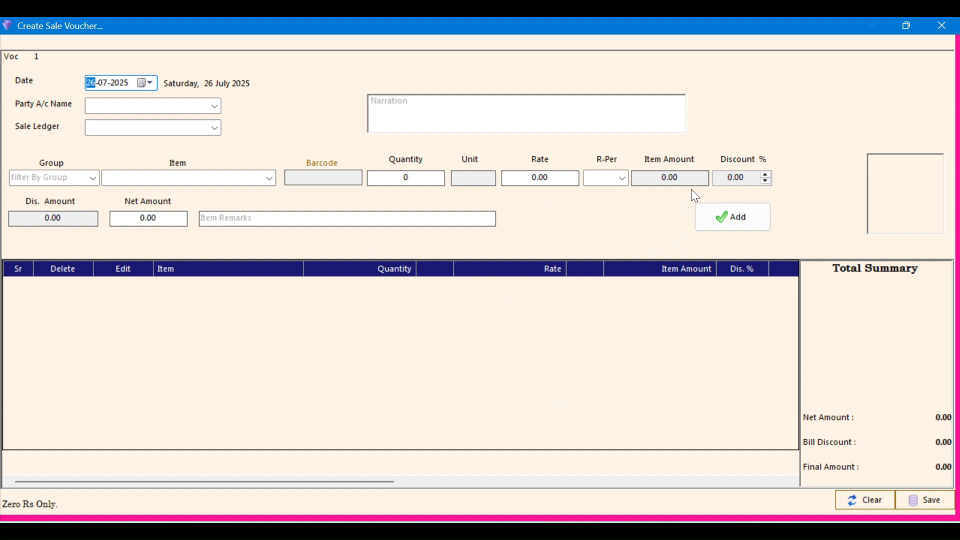
pyautogui.click(269, 178)
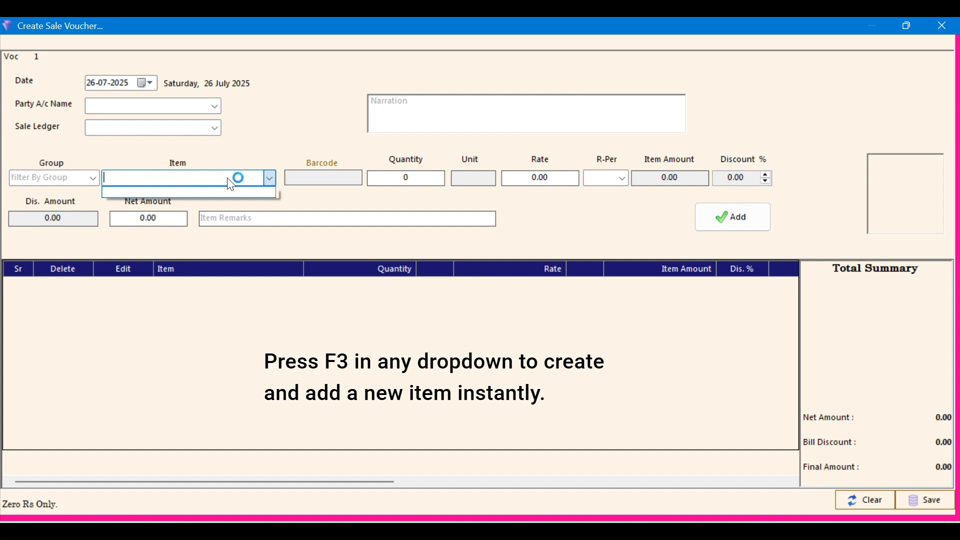
pyautogui.press('F3')
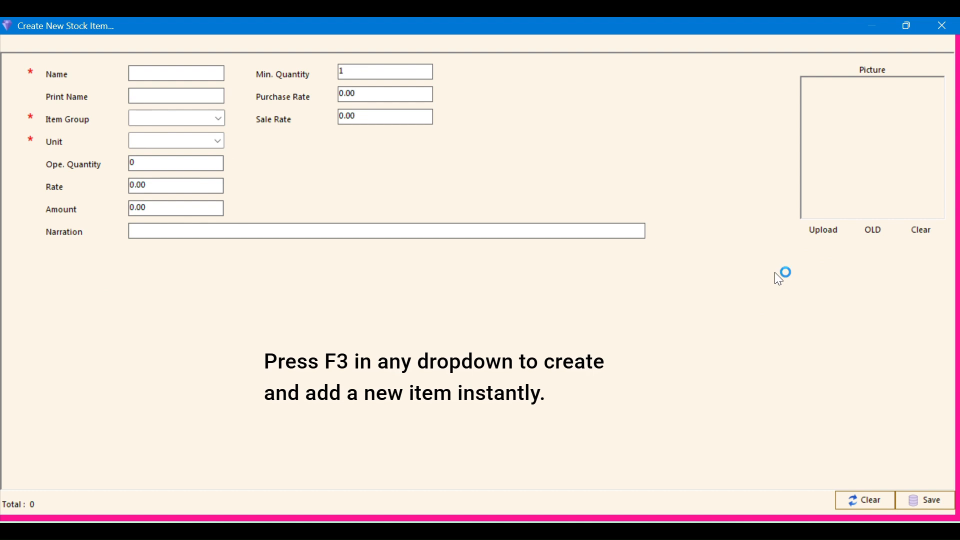
pyautogui.click(943, 27)
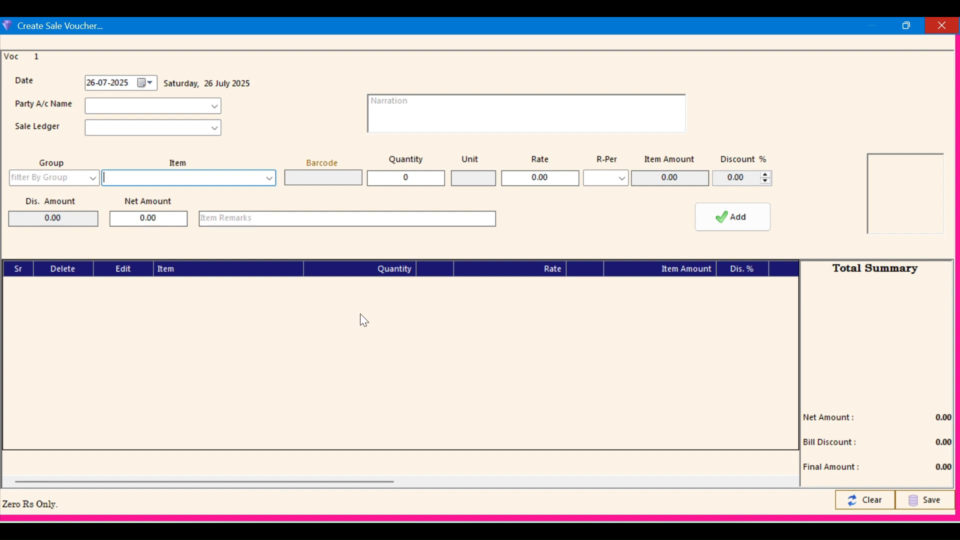
pyautogui.click(942, 26)
# Open the list of all stock items from the inventory masters.
pyautogui.click(69, 46)
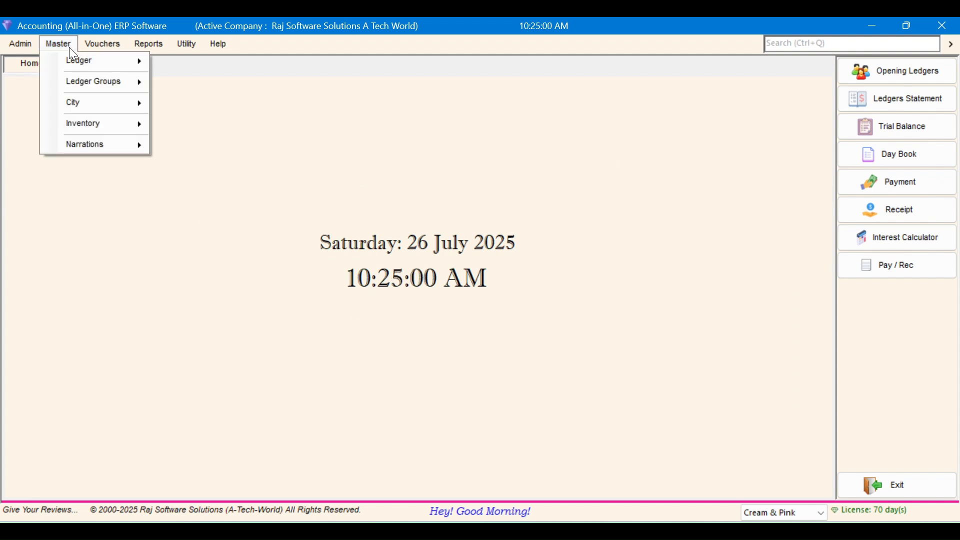
pyautogui.moveTo(92, 123)
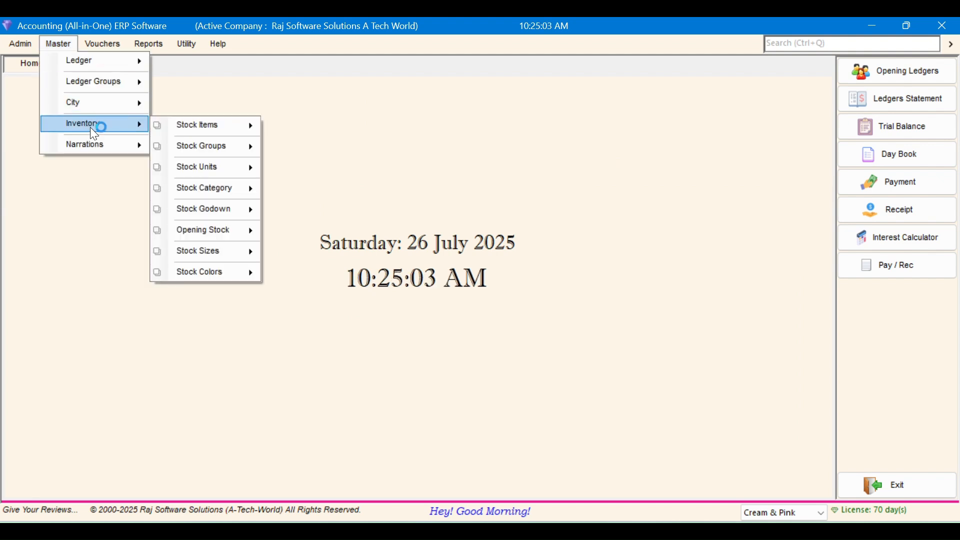
pyautogui.moveTo(223, 124)
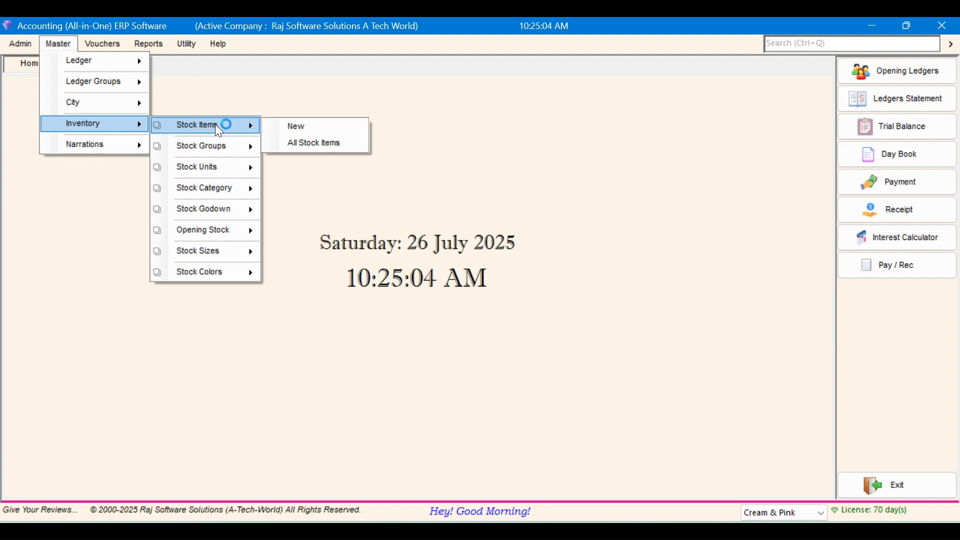
pyautogui.click(328, 148)
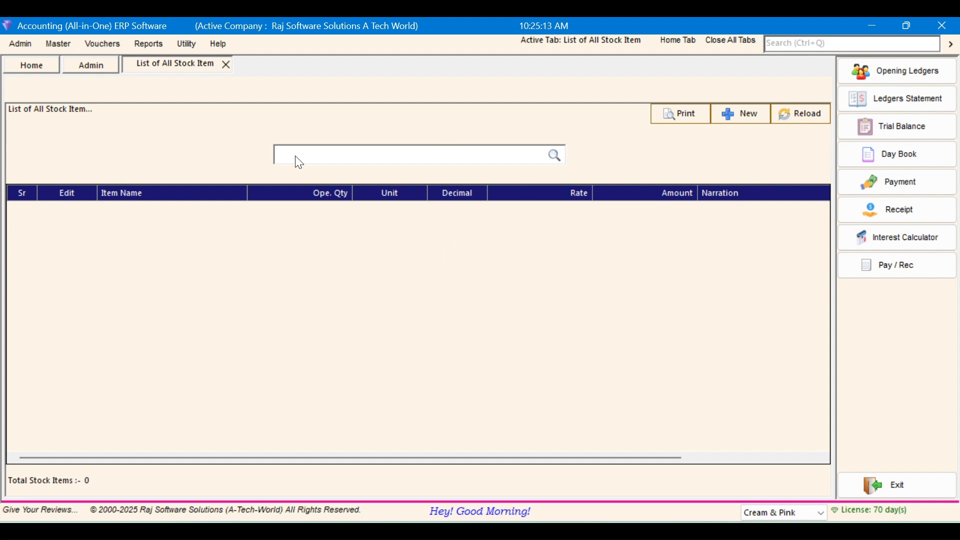
# Open the list of all stock groups to examine the existing groups.
pyautogui.click(58, 44)
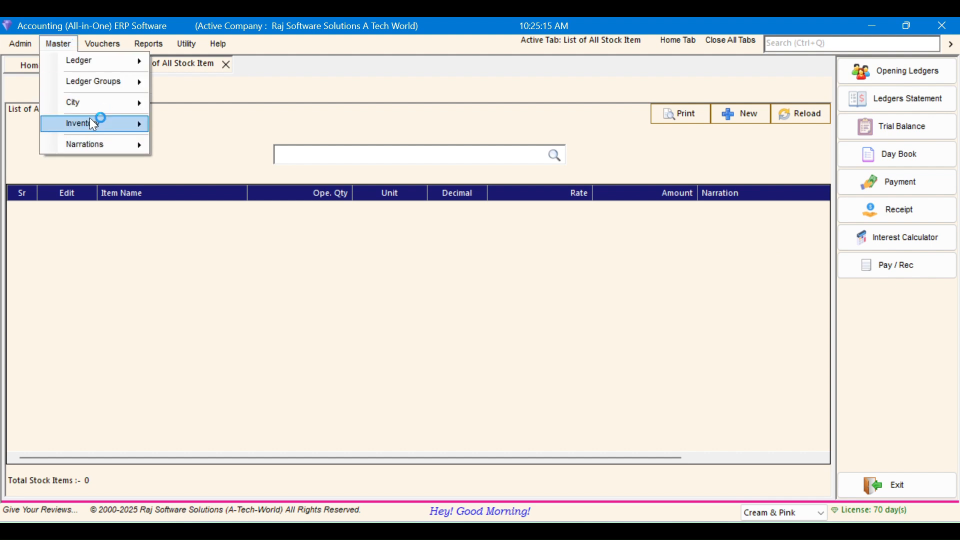
pyautogui.moveTo(93, 125)
pyautogui.moveTo(259, 152)
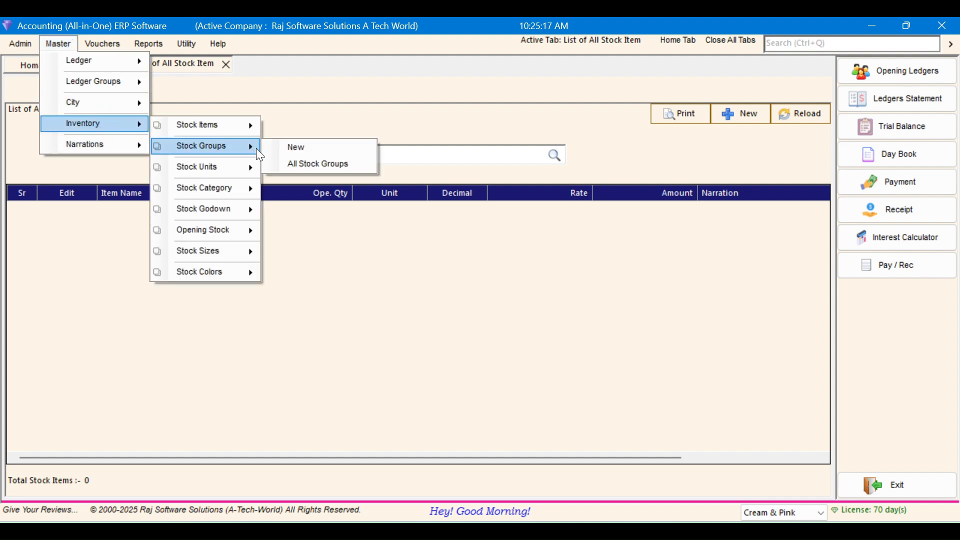
pyautogui.click(320, 165)
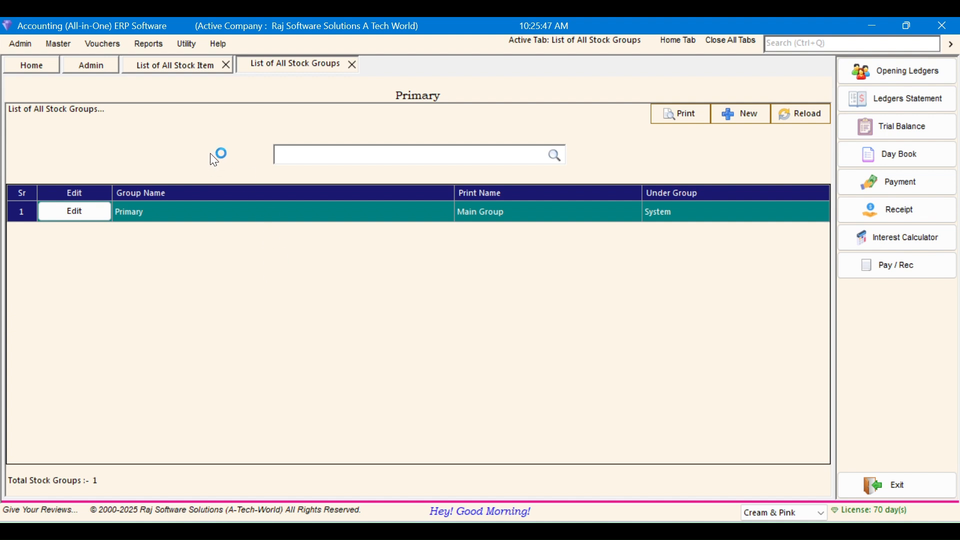
# Start a new stock item from the stock item list, with Washing Maschine as its name and print name.
pyautogui.click(175, 68)
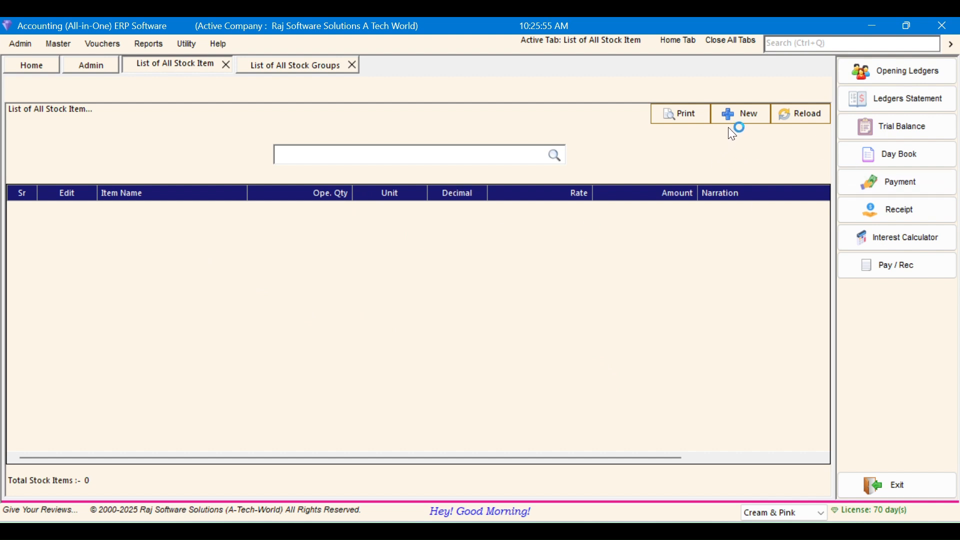
pyautogui.click(745, 120)
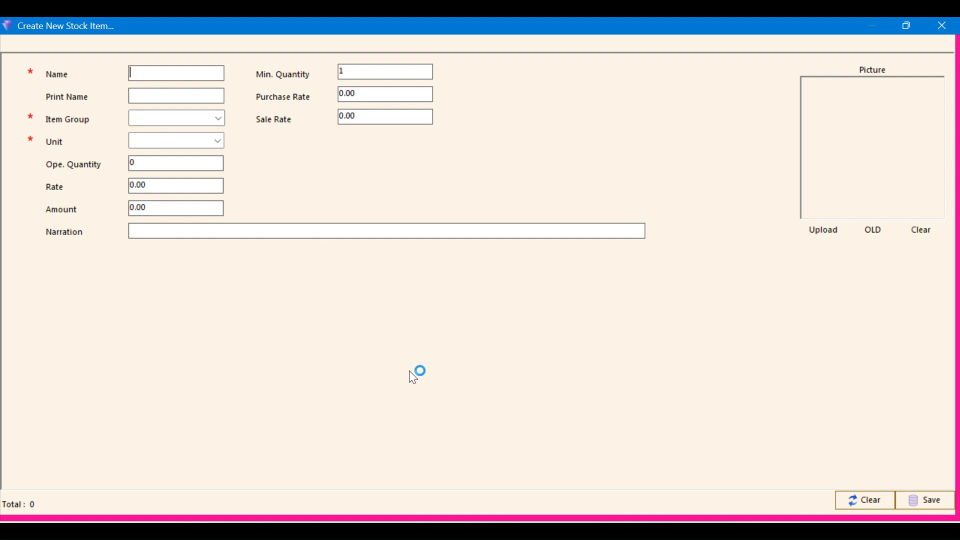
pyautogui.write('Washing Maschine')
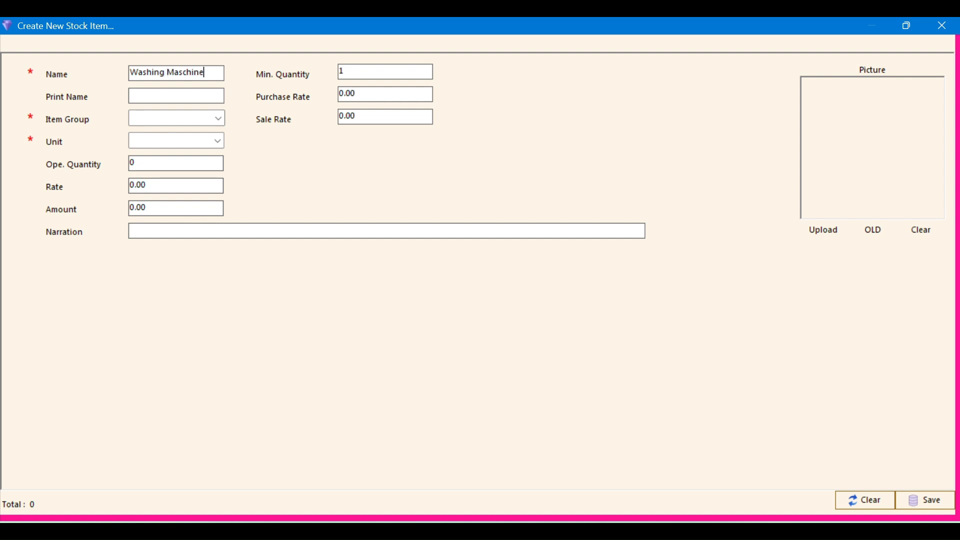
pyautogui.press('Tab')
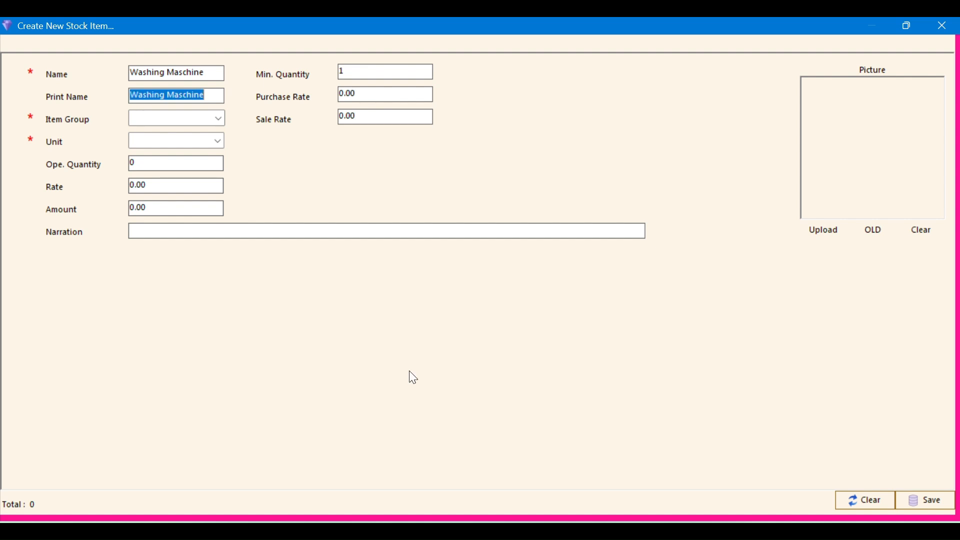
pyautogui.press('Tab')
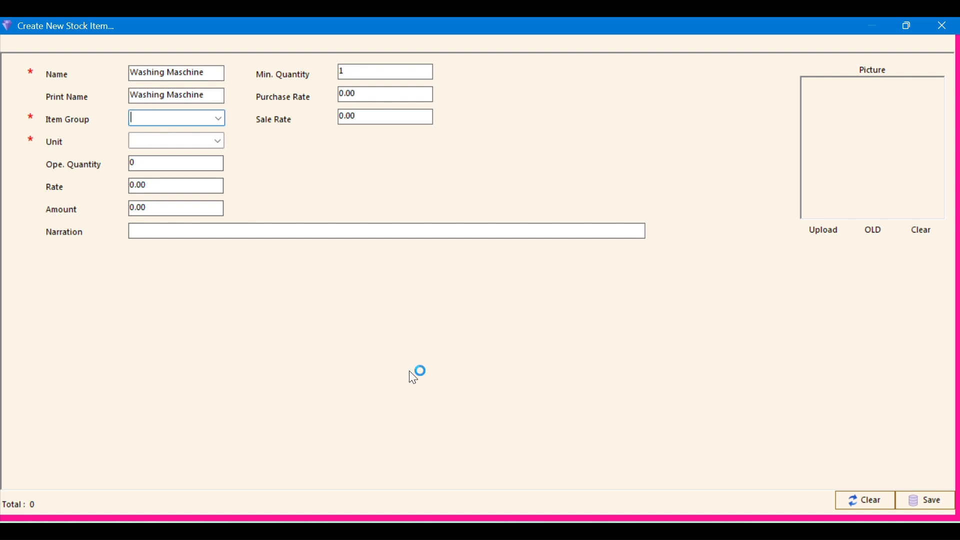
# Set the new stock item's group to Primary and its unit to Pc.
pyautogui.click(219, 119)
pyautogui.click(205, 132)
pyautogui.click(219, 140)
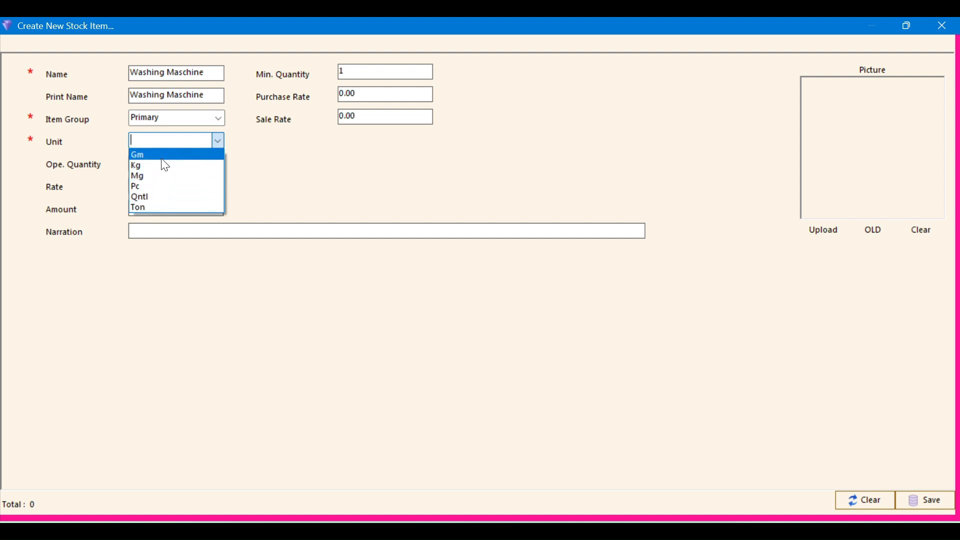
pyautogui.click(163, 188)
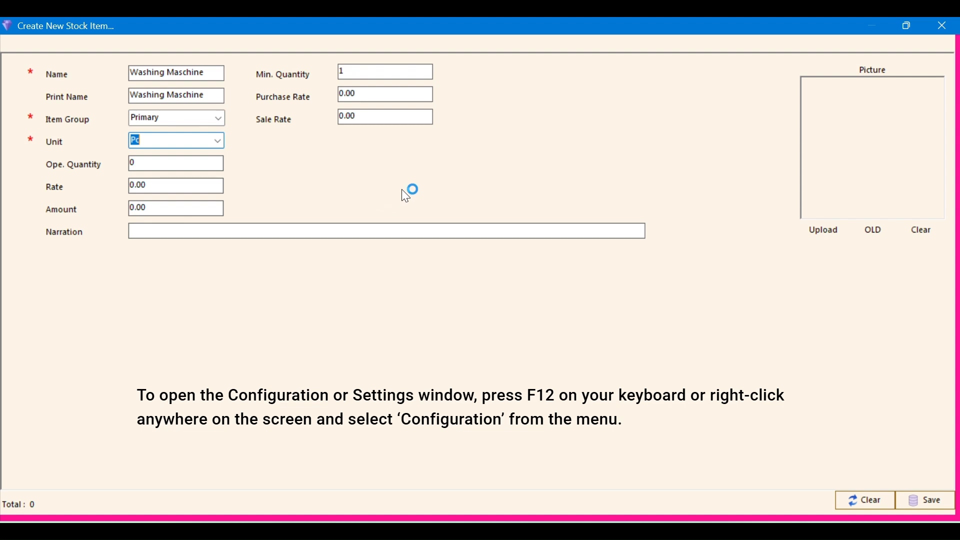
# Examine the configuration options of the new stock item form and close them without changes.
pyautogui.rightClick(428, 187)
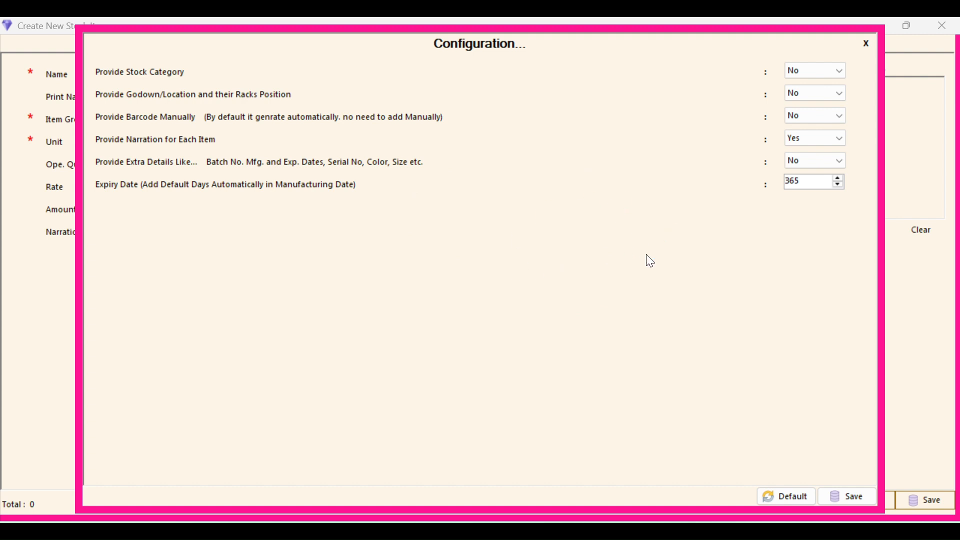
pyautogui.press('Escape')
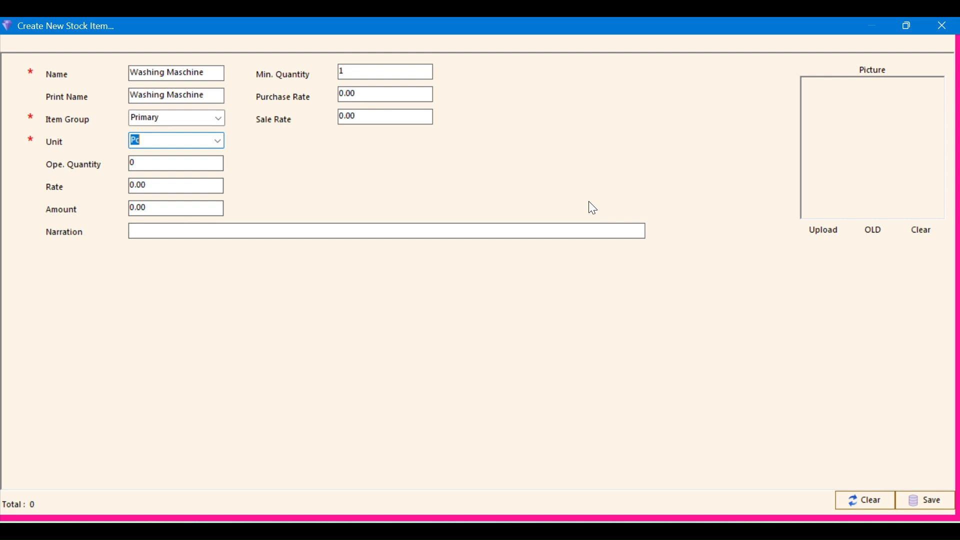
pyautogui.rightClick(603, 140)
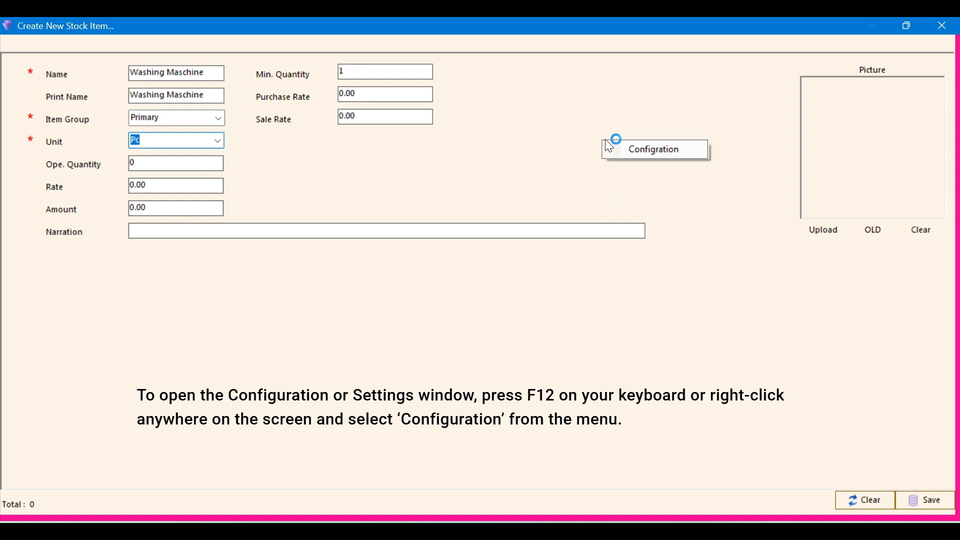
pyautogui.click(655, 152)
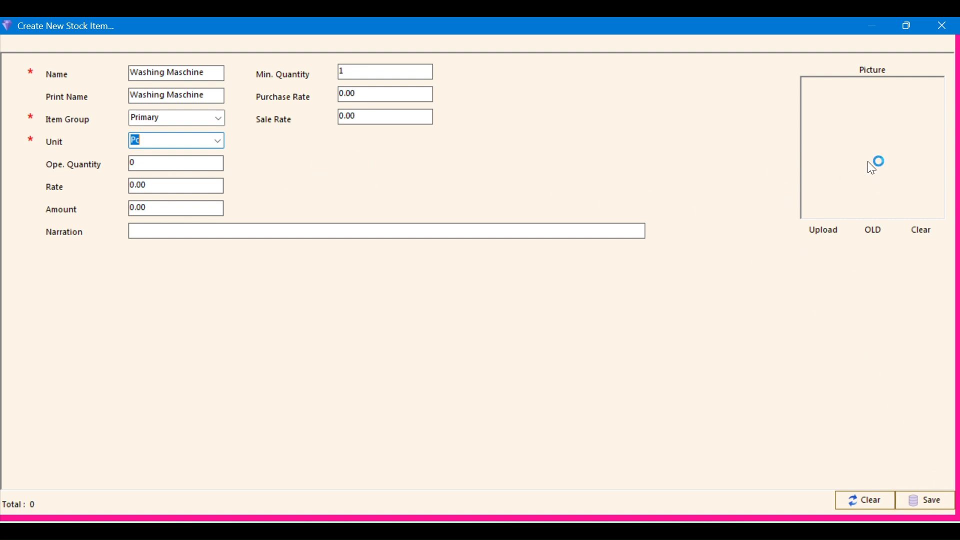
# Upload the image smartphone-1 from the Pictures folder as the stock item's picture.
pyautogui.click(829, 230)
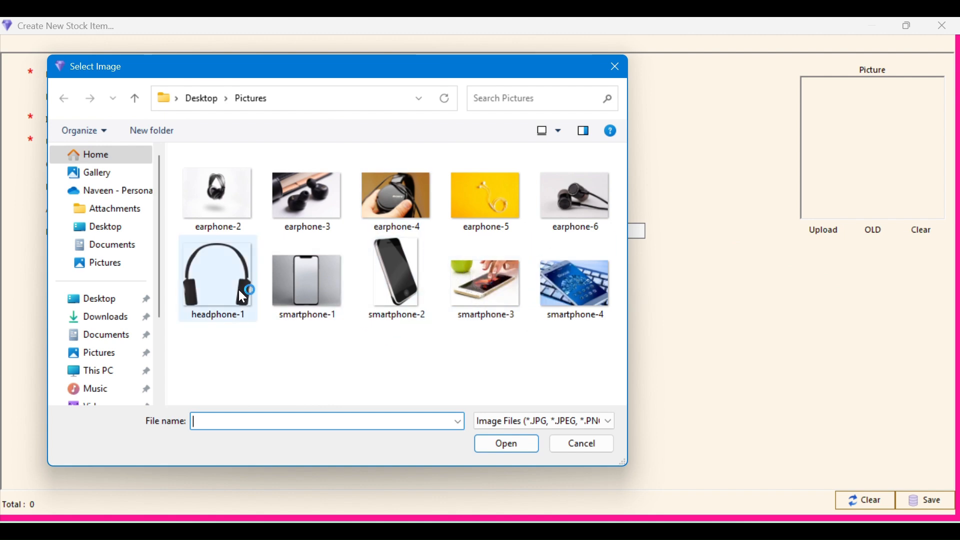
pyautogui.click(305, 295)
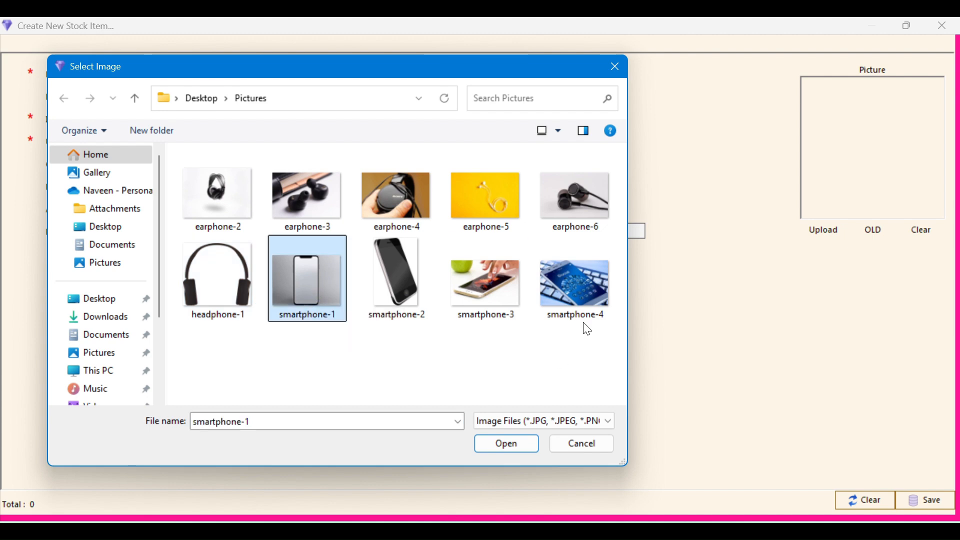
pyautogui.click(506, 445)
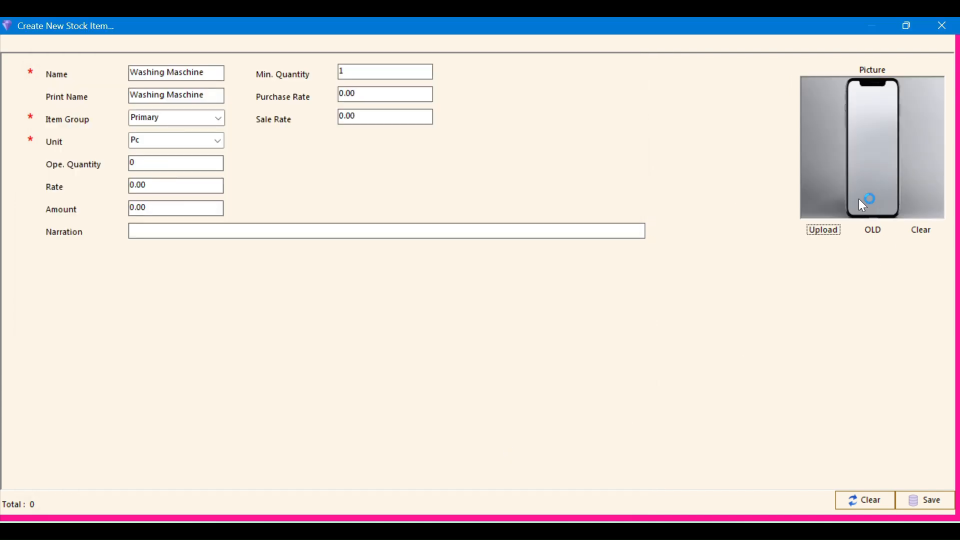
# Clear the picture from the Washing Maschine stock item and save the item.
pyautogui.click(923, 231)
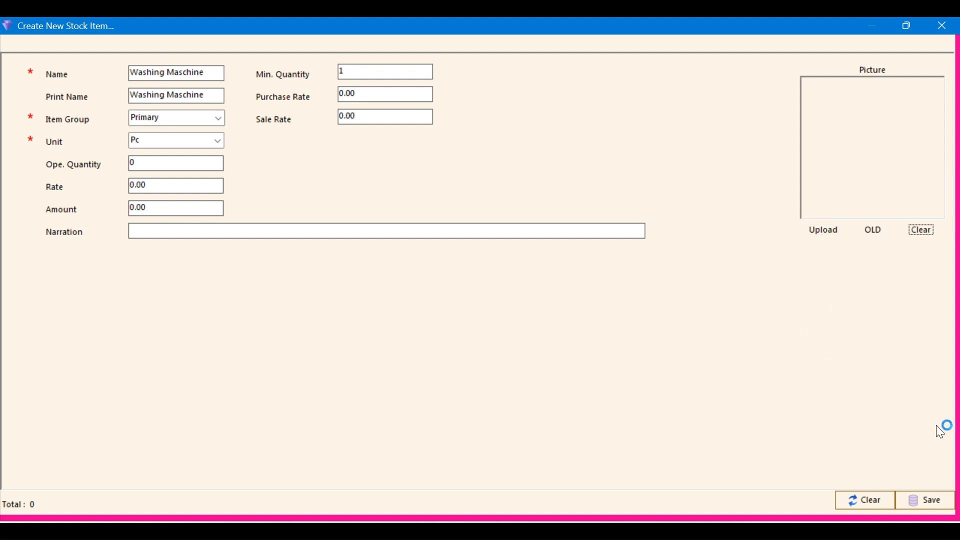
pyautogui.click(929, 502)
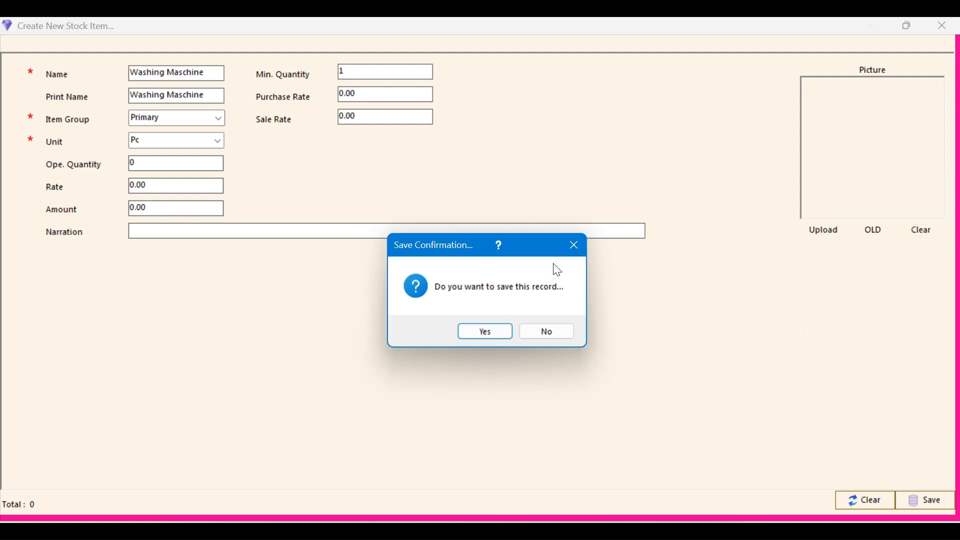
pyautogui.click(491, 333)
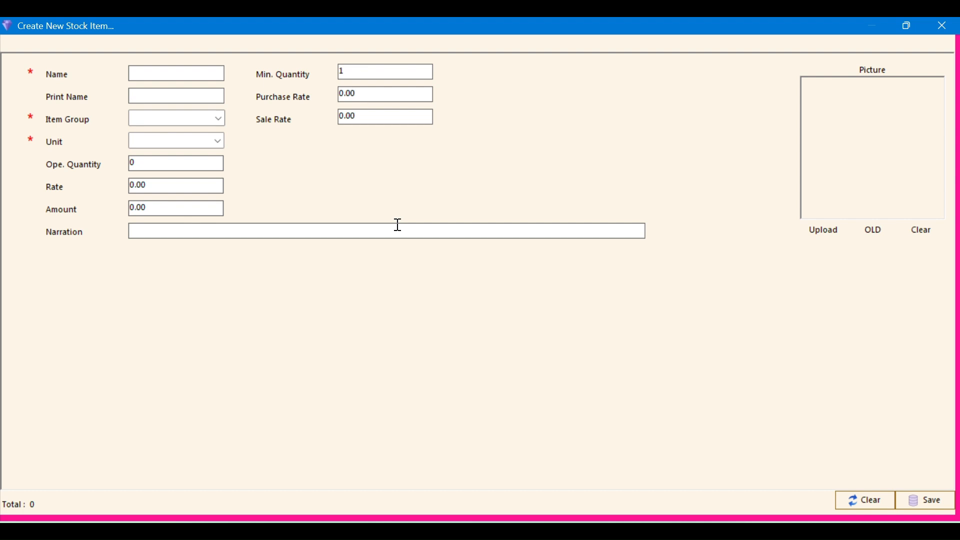
# Create and save a stock item named Telivision with item group Primary and unit Pc.
pyautogui.write('Telivision')
pyautogui.press('Tab')
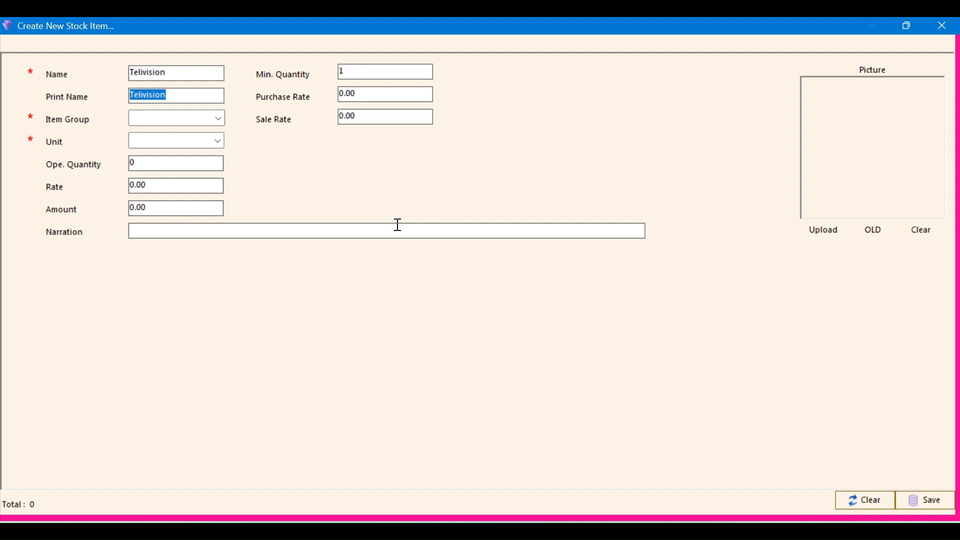
pyautogui.press('Tab')
pyautogui.write('P')
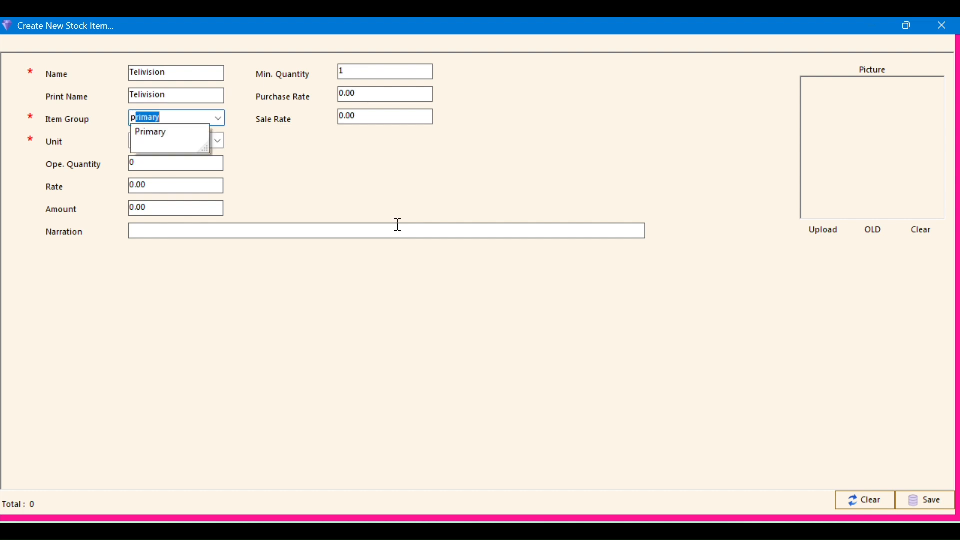
pyautogui.press('Return')
pyautogui.press('Tab')
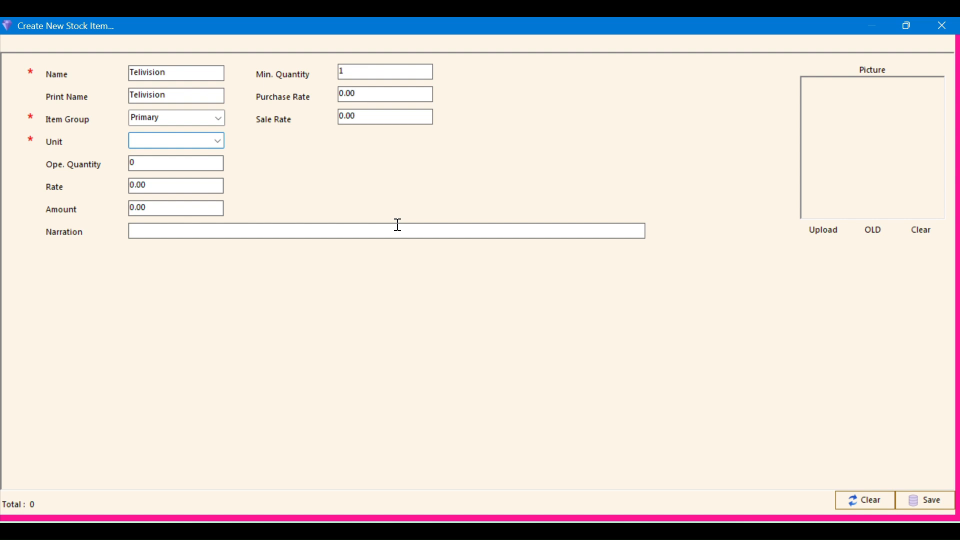
pyautogui.write('P')
pyautogui.press('Return')
pyautogui.hotkey('ctrl', 's')
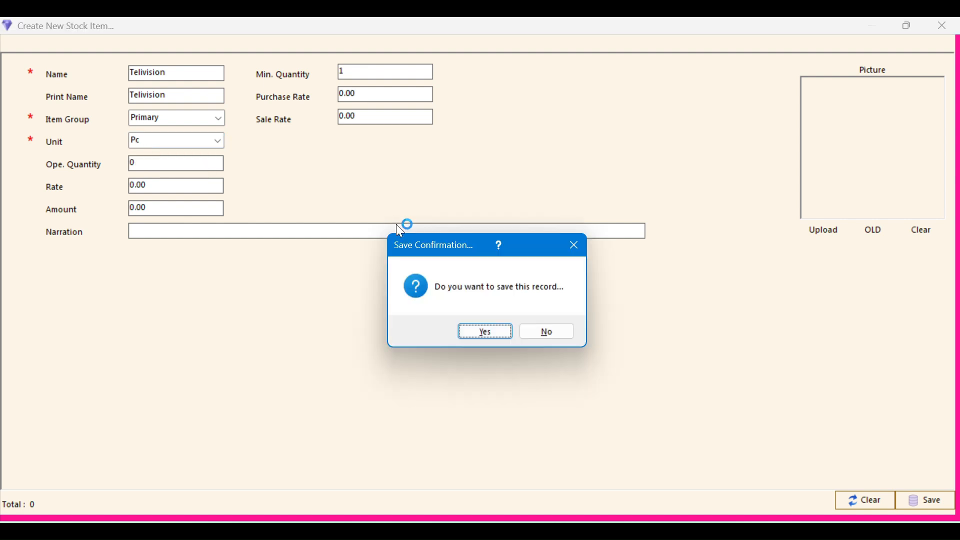
pyautogui.press('Return')
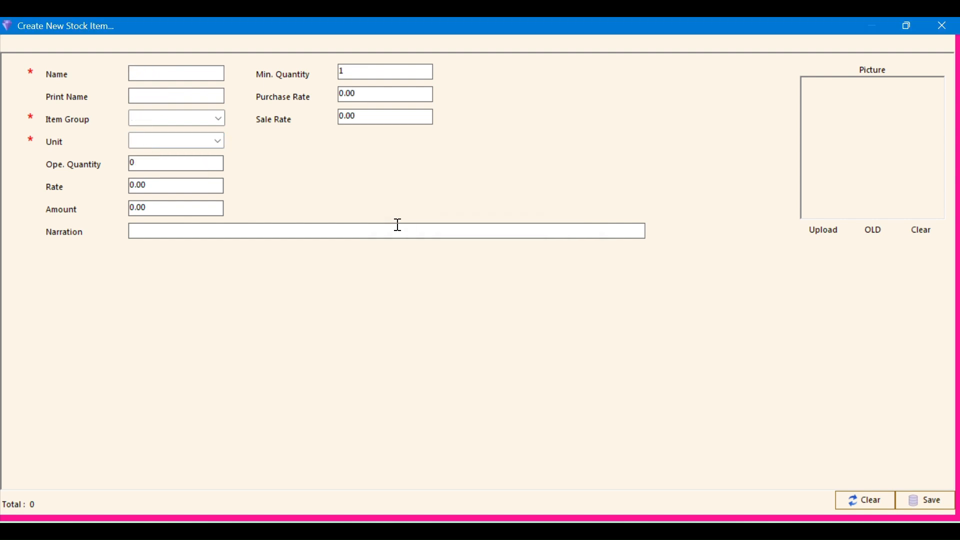
# Create and save a stock item named Mobiles with item group Primary and unit Pc.
pyautogui.write('MObiles')
pyautogui.press('Tab')
pyautogui.press('BackSpace')
pyautogui.press('Tab')
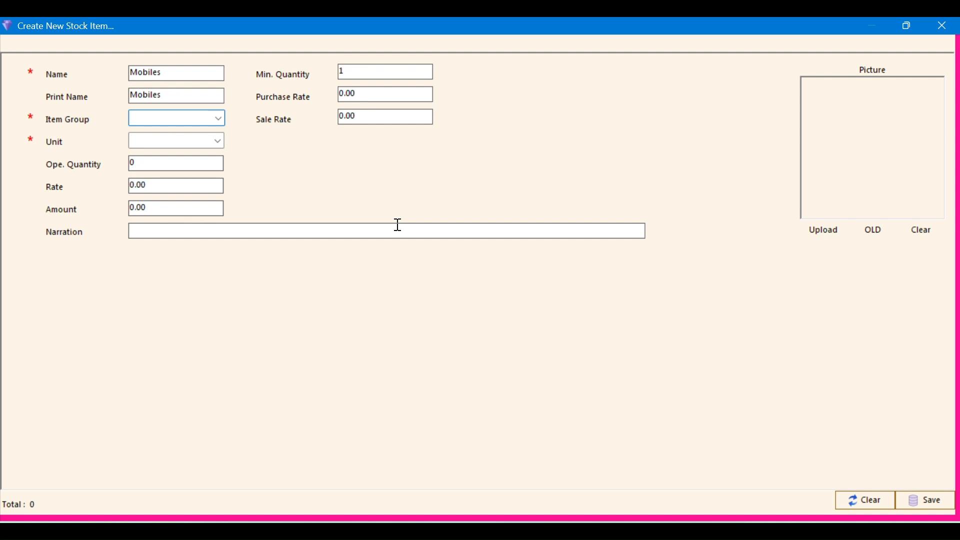
pyautogui.write('Primary')
pyautogui.press('Return')
pyautogui.press('Return')
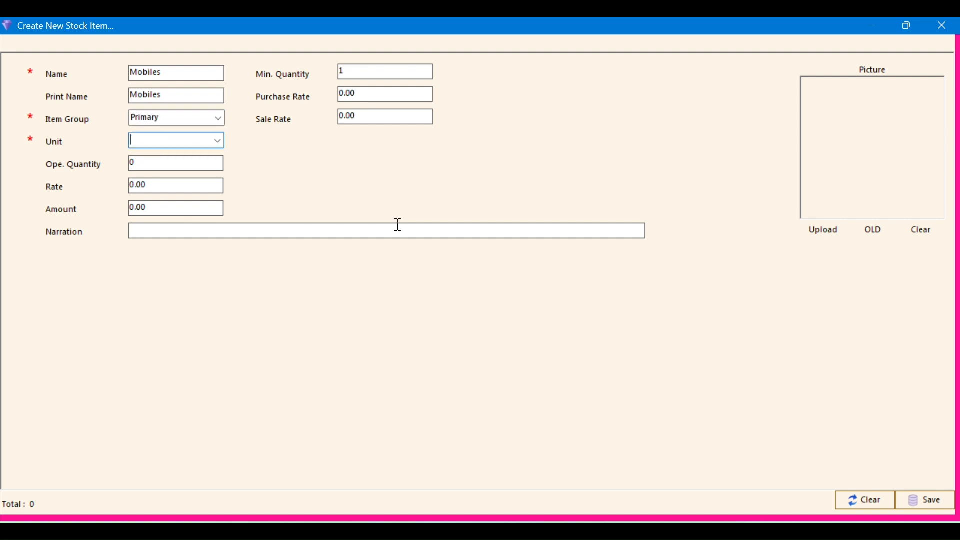
pyautogui.write('pc')
pyautogui.press('Return')
pyautogui.hotkey('ctrl', 's')
pyautogui.press('Return')
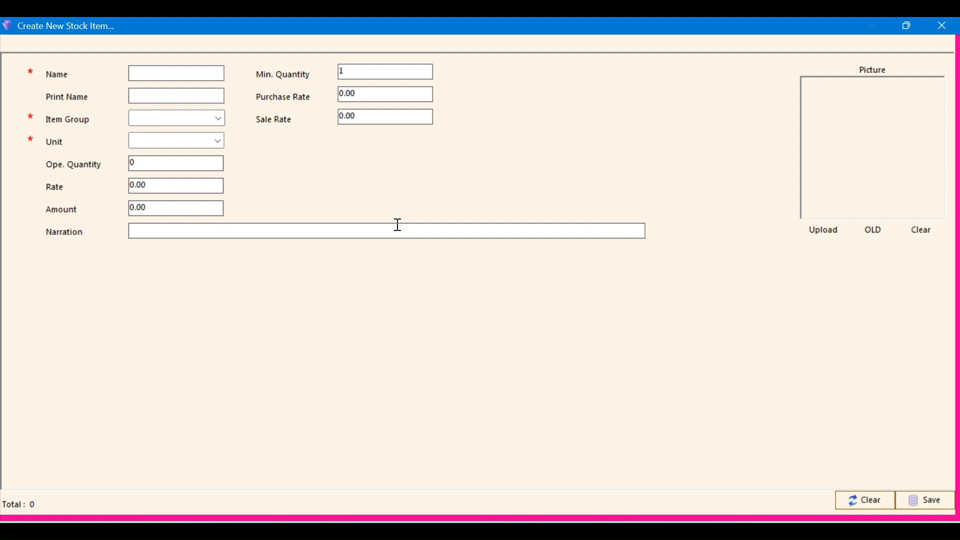
# Create and save a stock item named Air Conditioner with item group Primary and unit Pc.
pyautogui.write('Air Conditioner')
pyautogui.press('Return')
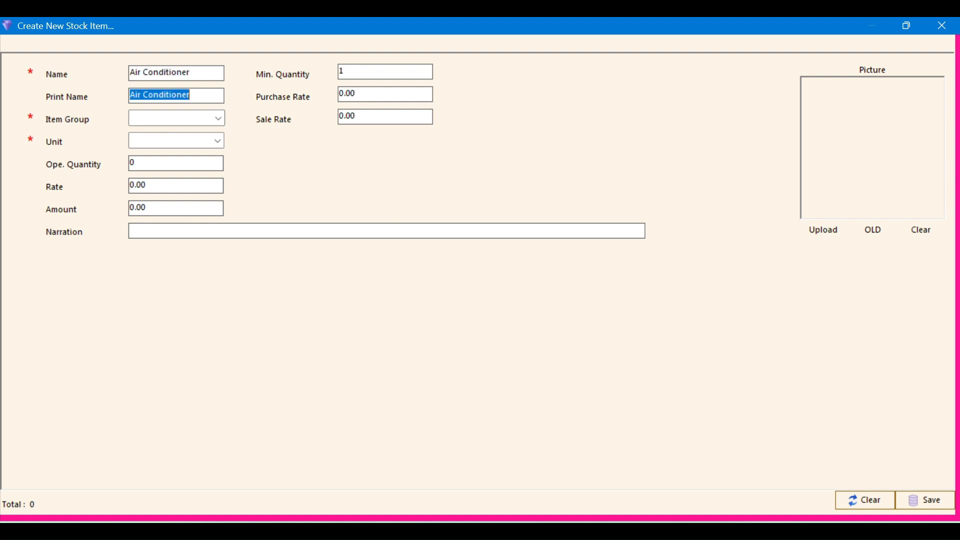
pyautogui.press('Return')
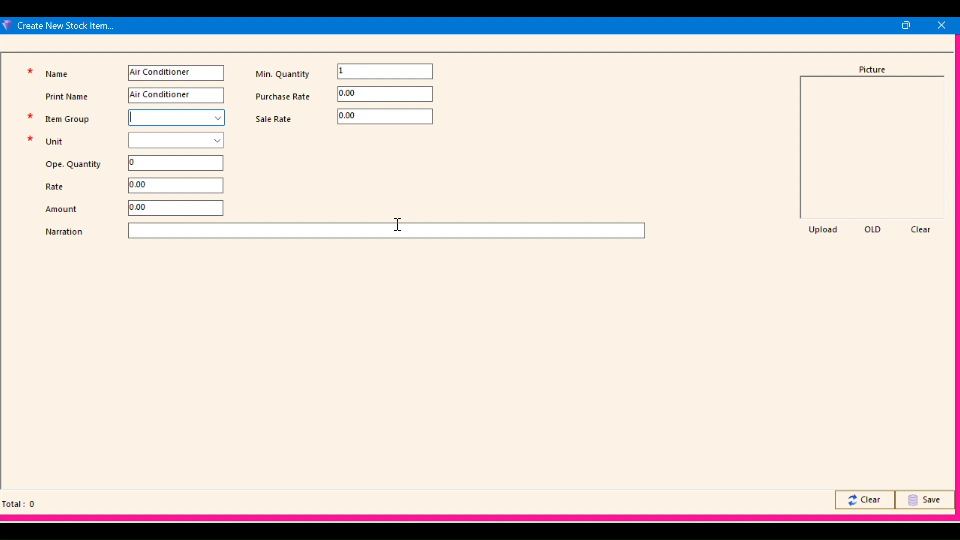
pyautogui.press('Down')
pyautogui.press('Return')
pyautogui.press('Down')
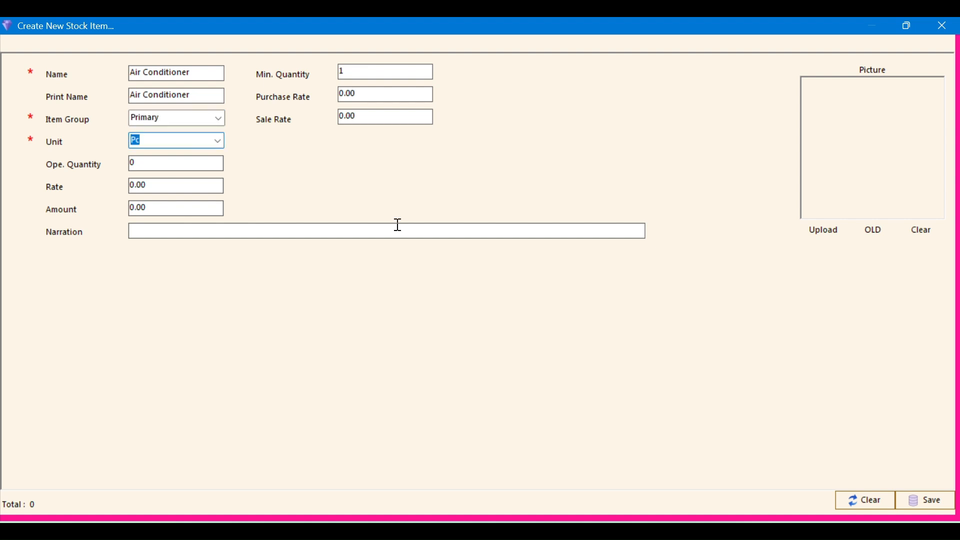
pyautogui.press('Return')
pyautogui.press('Return')
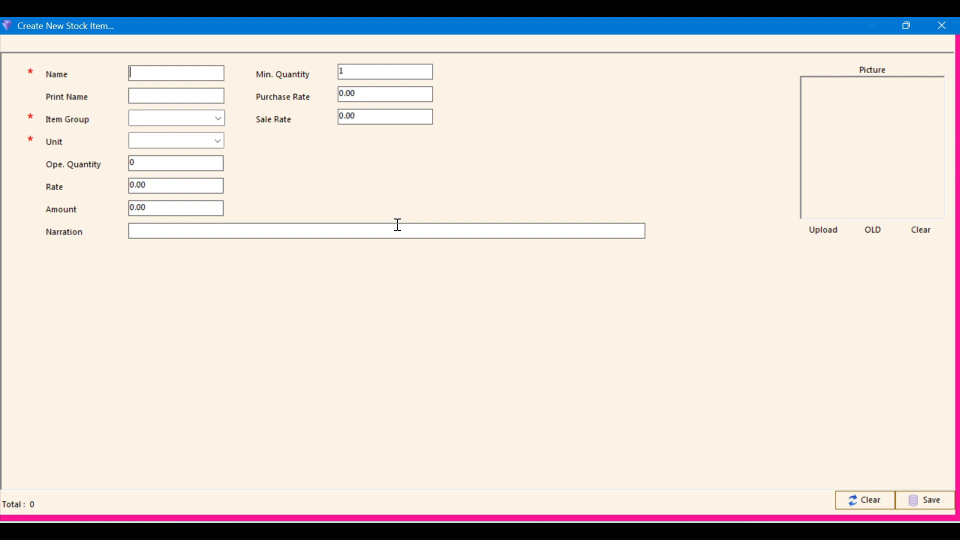
# Close the new stock item form and the stock groups list, and return to the list of all stock items.
pyautogui.press('Escape')
pyautogui.press('Return')
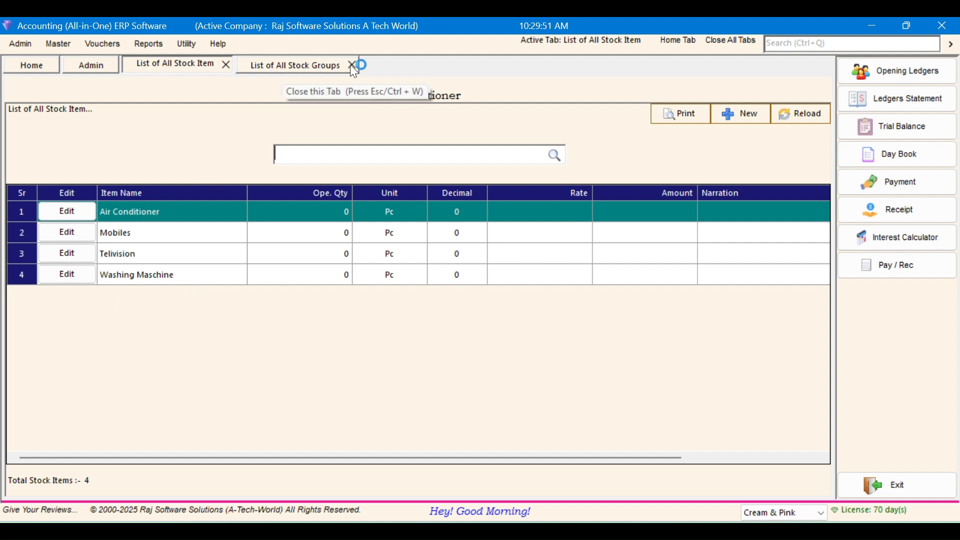
pyautogui.click(302, 67)
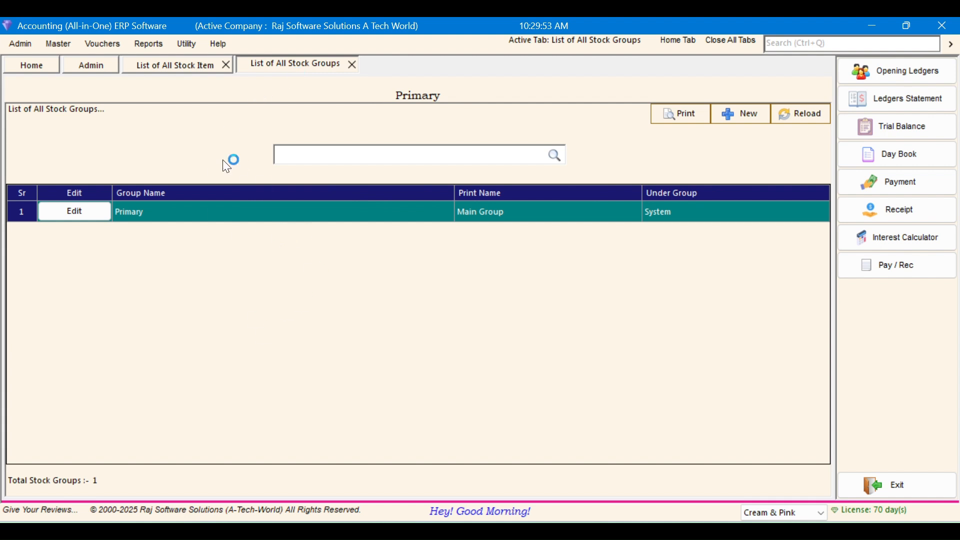
pyautogui.click(353, 65)
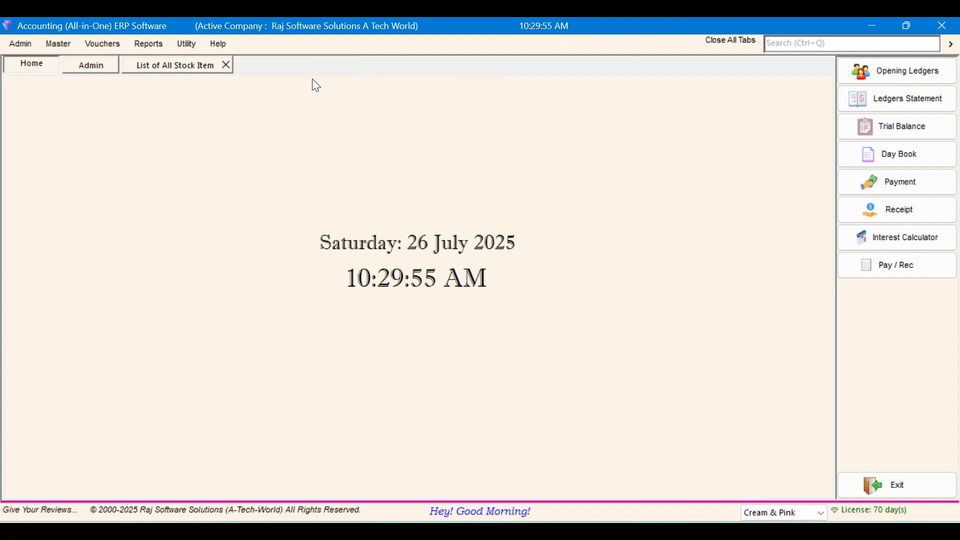
pyautogui.click(181, 63)
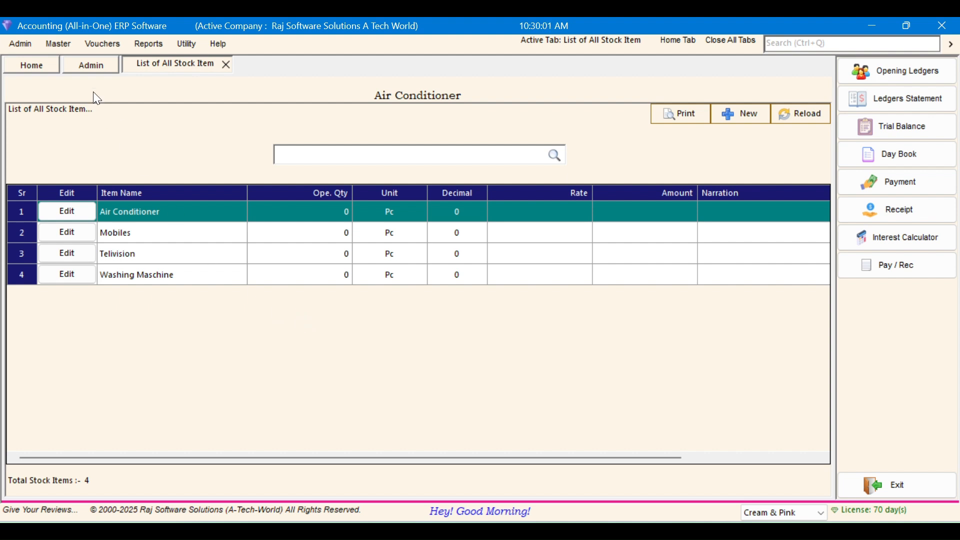
# Open the list of all stock units from the inventory masters.
pyautogui.click(58, 43)
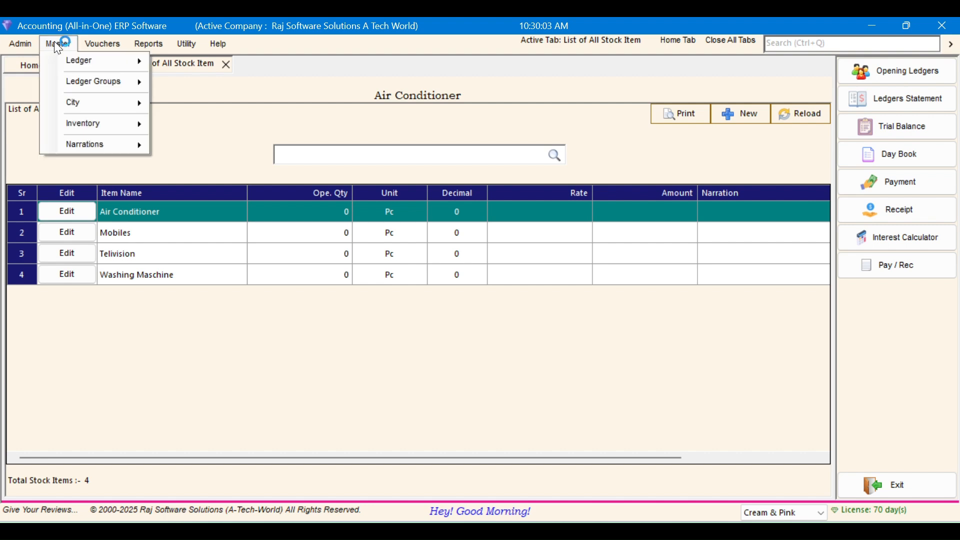
pyautogui.click(53, 41)
pyautogui.click(52, 43)
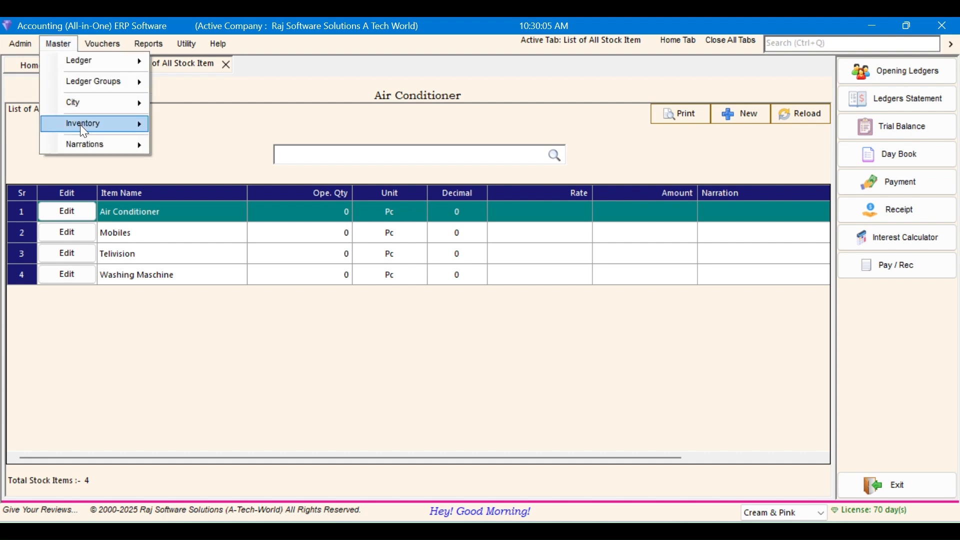
pyautogui.moveTo(83, 125)
pyautogui.moveTo(213, 168)
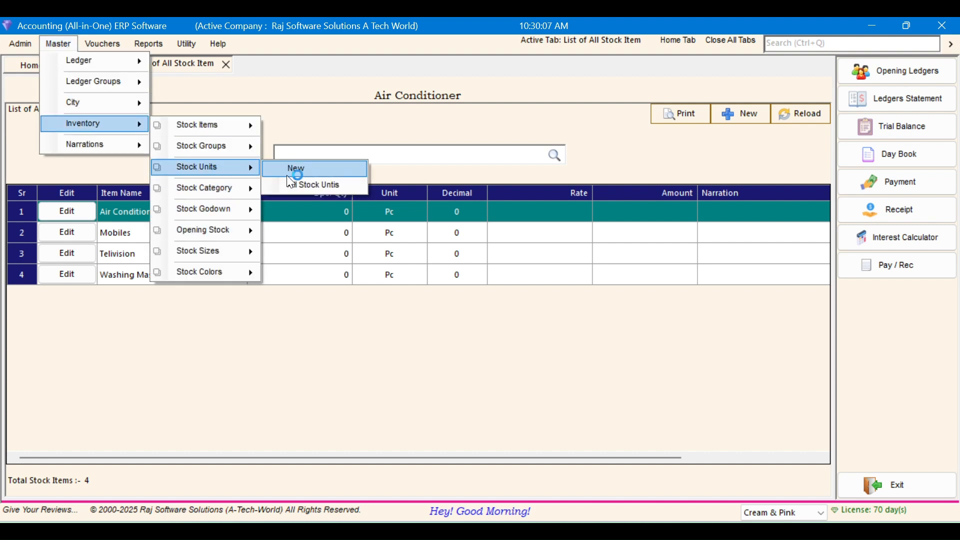
pyautogui.click(292, 184)
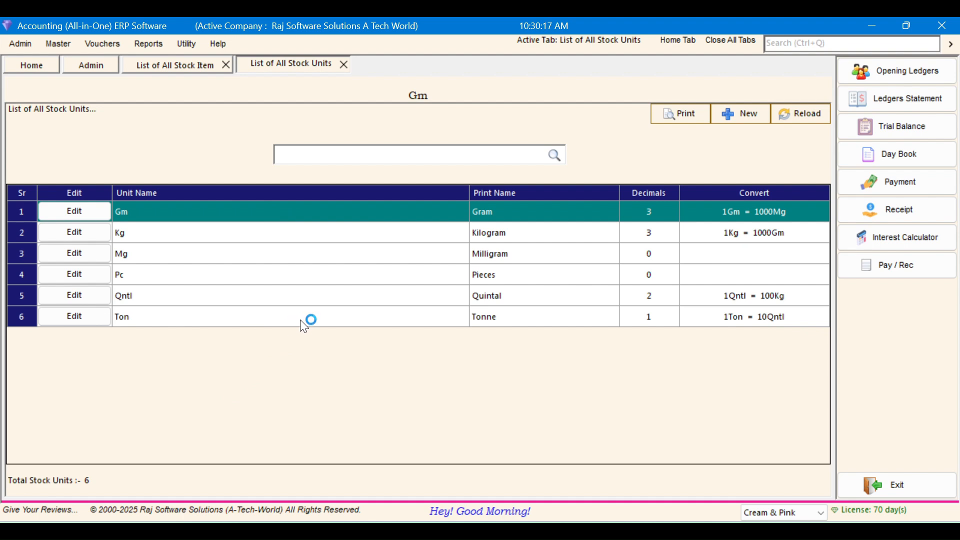
# Examine the listed stock units, from Gm to Ton, with their print names, decimals and conversions.
pyautogui.click(187, 276)
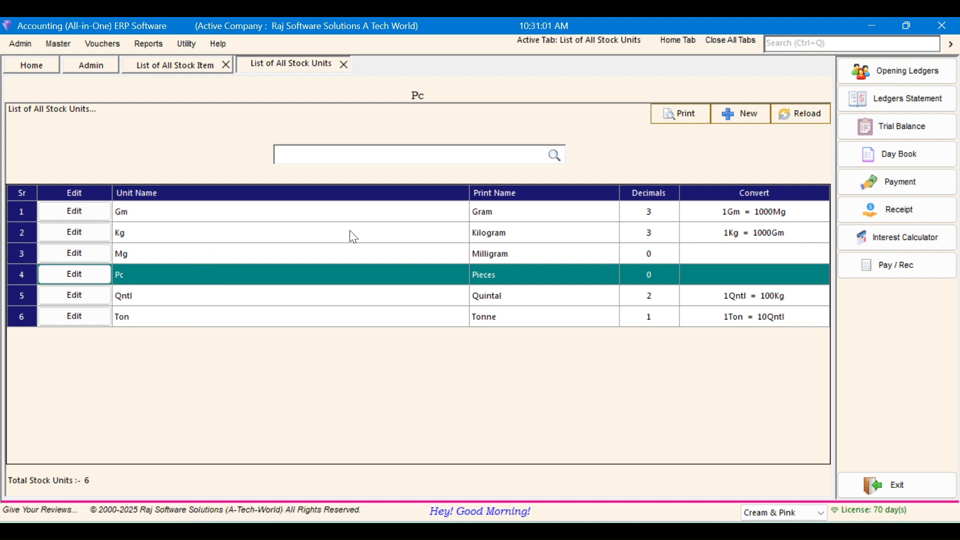
pyautogui.click(322, 220)
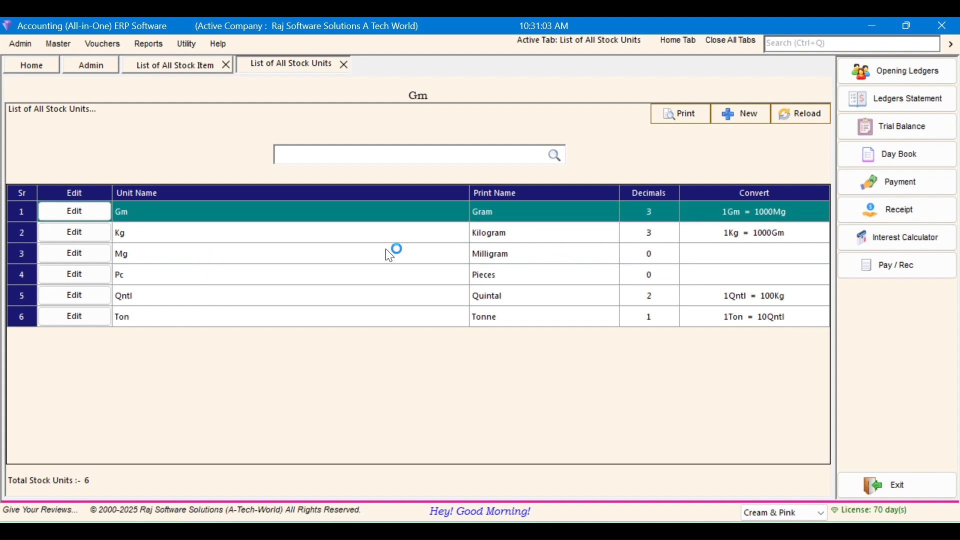
pyautogui.click(209, 255)
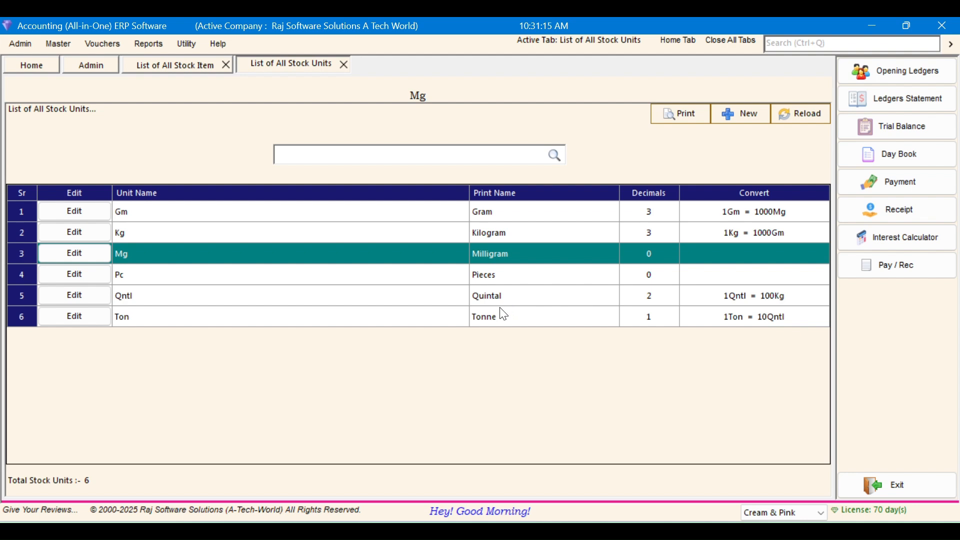
pyautogui.click(536, 235)
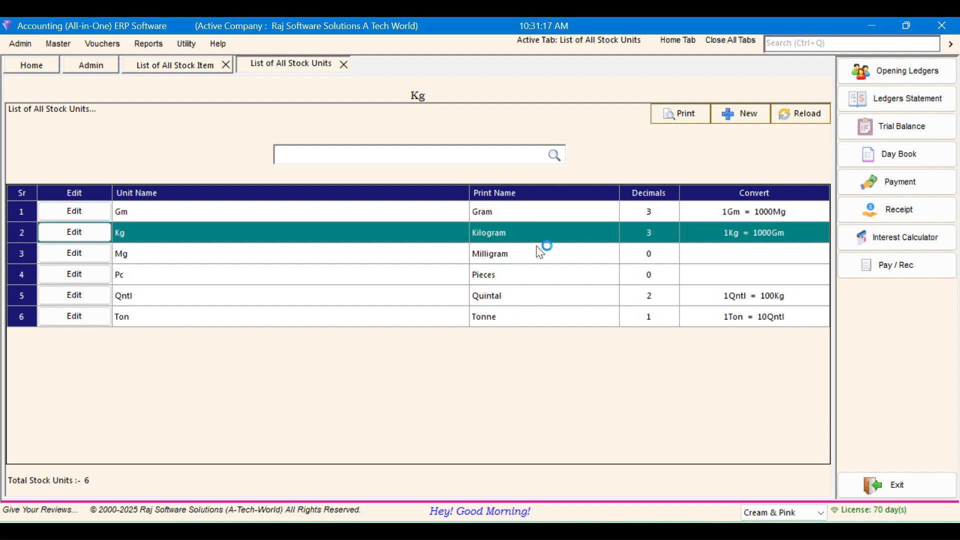
pyautogui.click(543, 275)
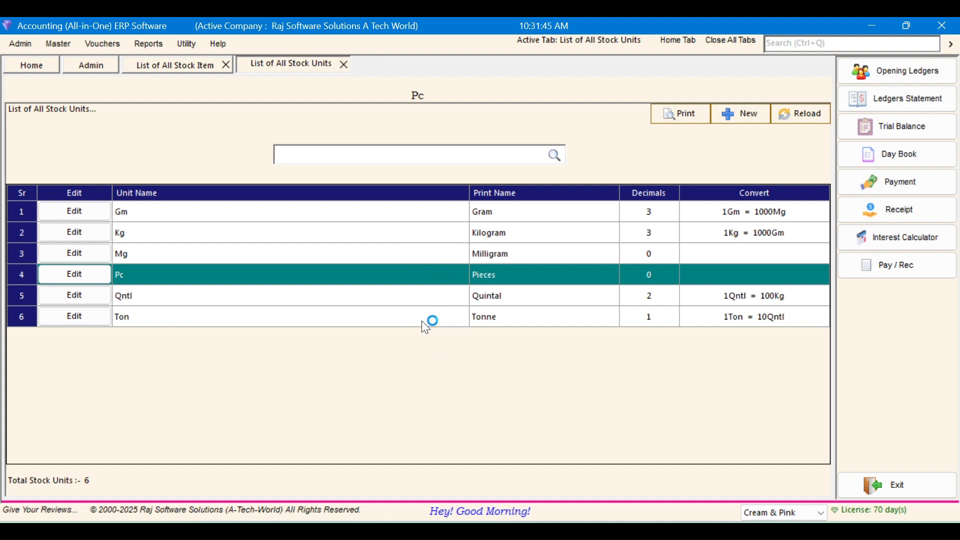
pyautogui.click(178, 261)
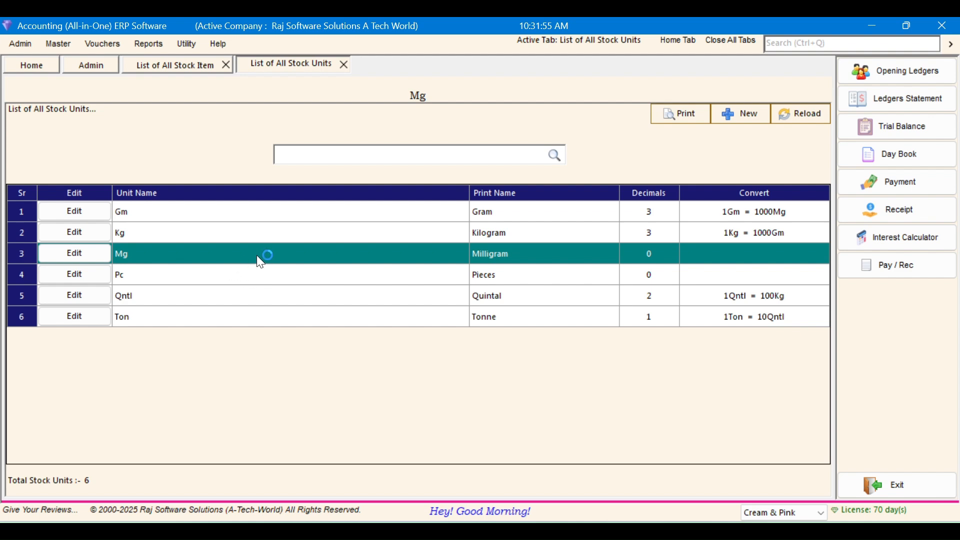
pyautogui.click(260, 213)
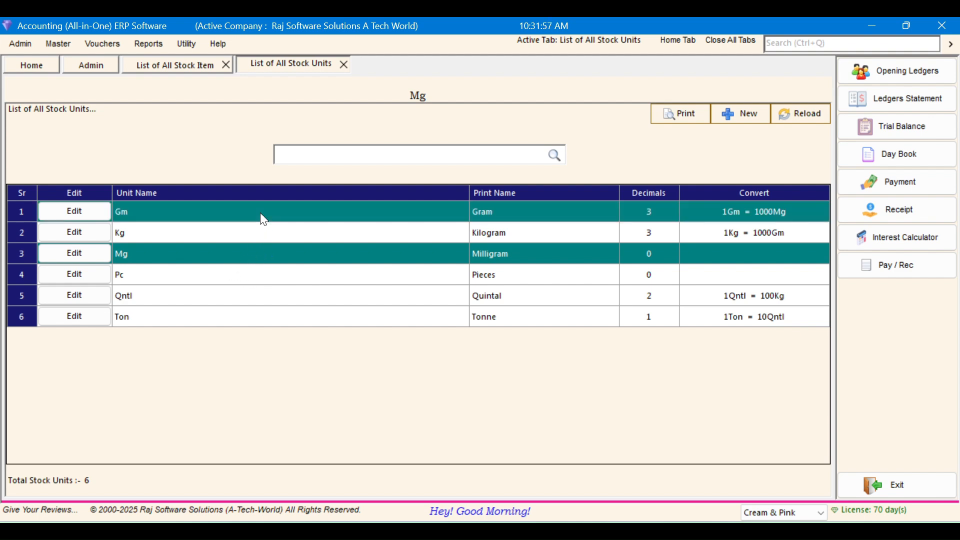
pyautogui.click(242, 234)
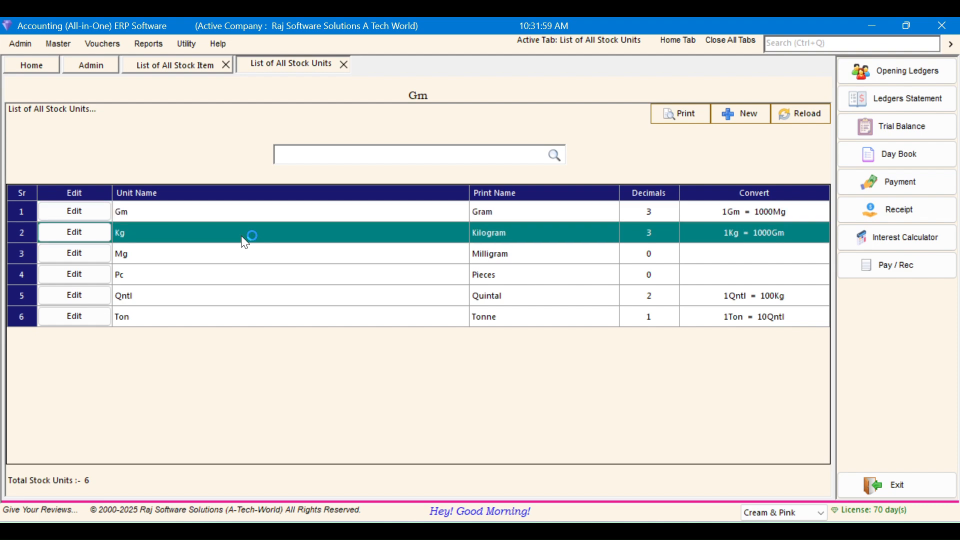
pyautogui.click(241, 298)
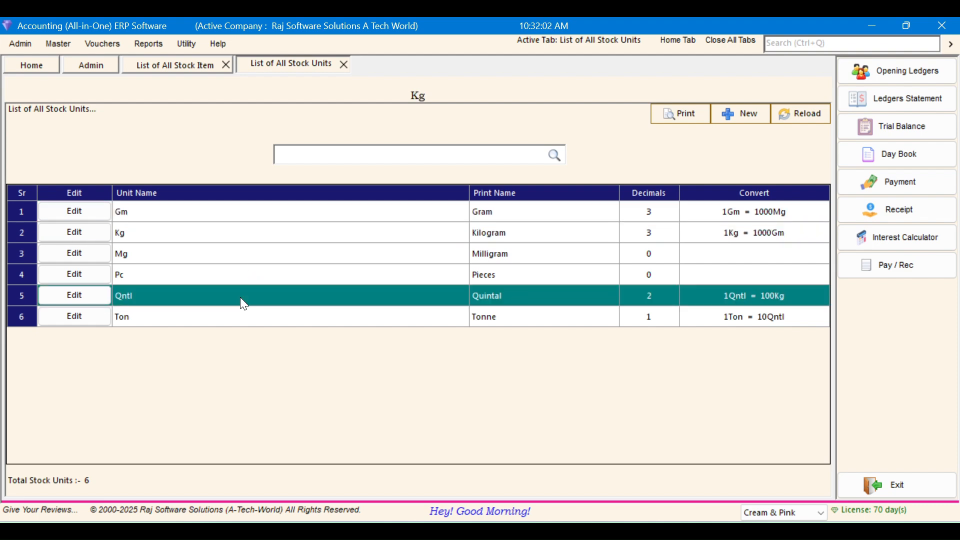
pyautogui.click(243, 318)
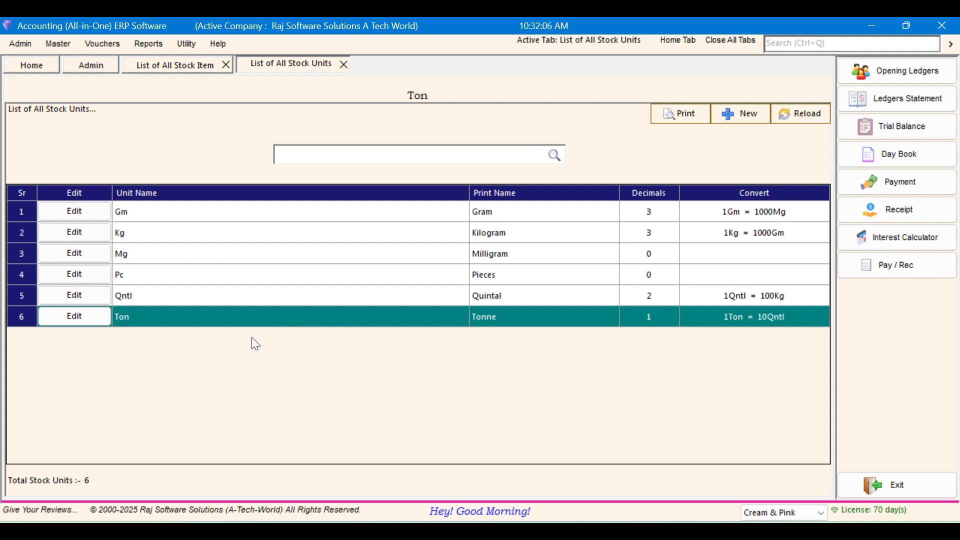
pyautogui.click(289, 256)
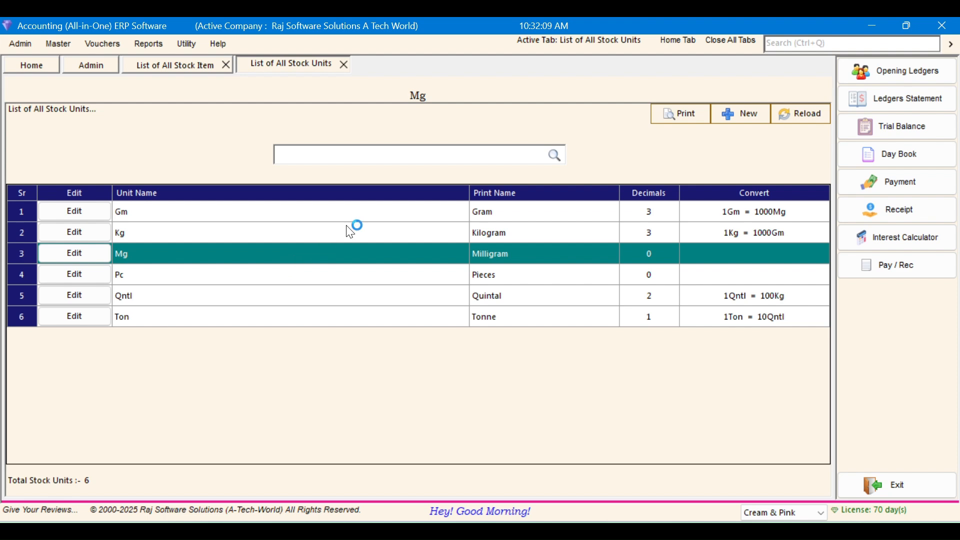
pyautogui.click(370, 213)
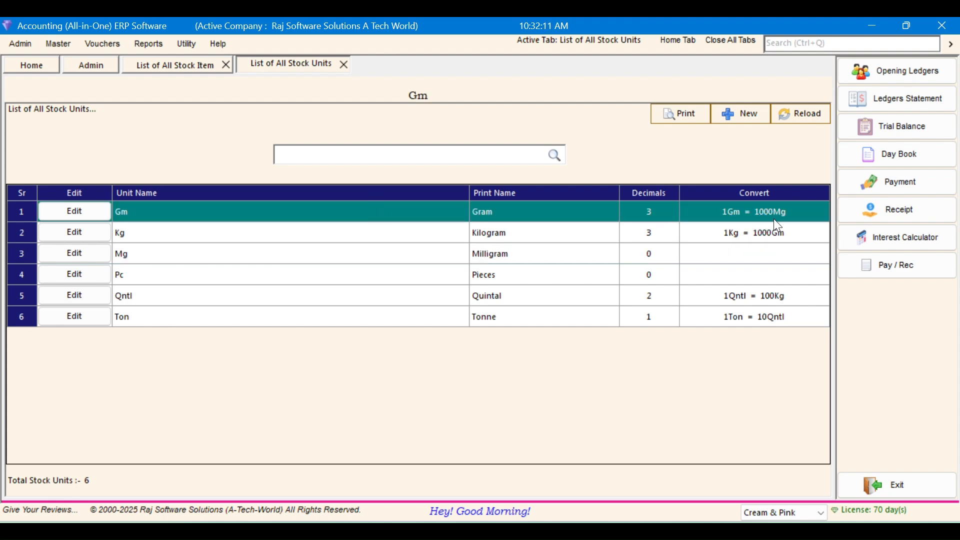
# Check the conversions of the Kg, Qntl and Ton units, and compare the stock units list with the stock items list.
pyautogui.click(748, 235)
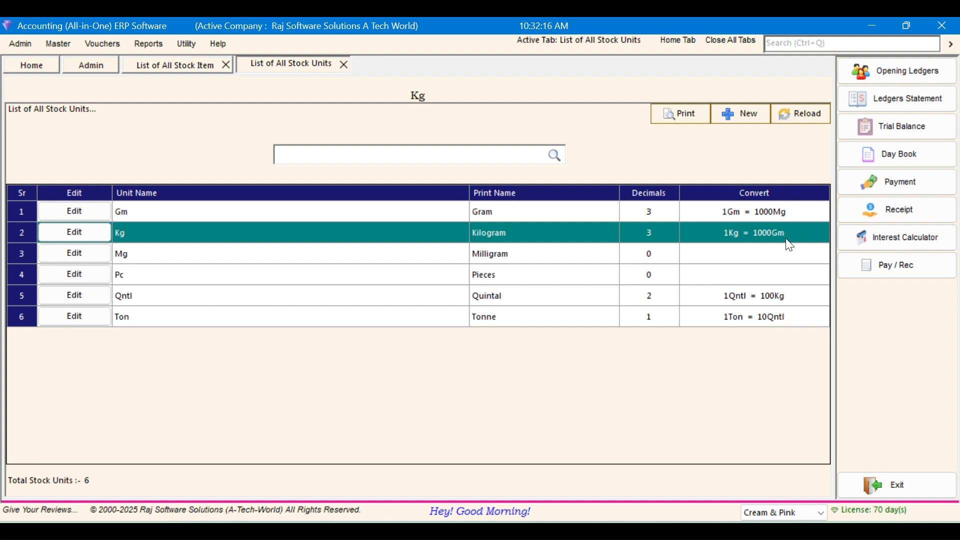
pyautogui.click(745, 300)
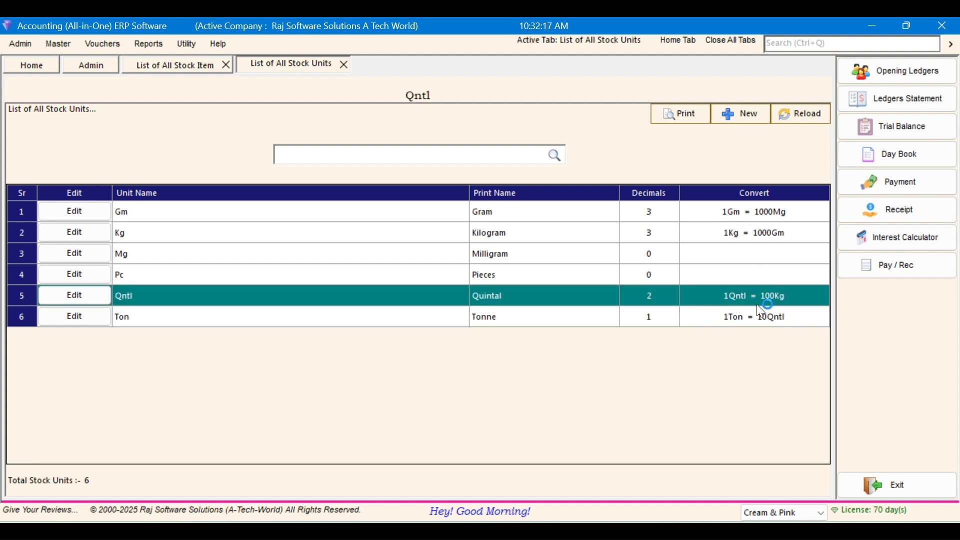
pyautogui.click(729, 321)
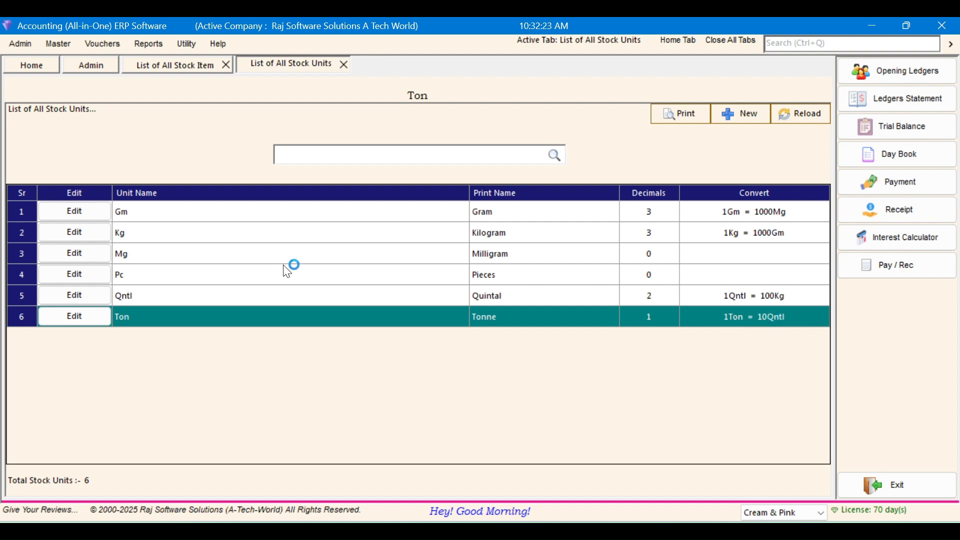
pyautogui.click(178, 71)
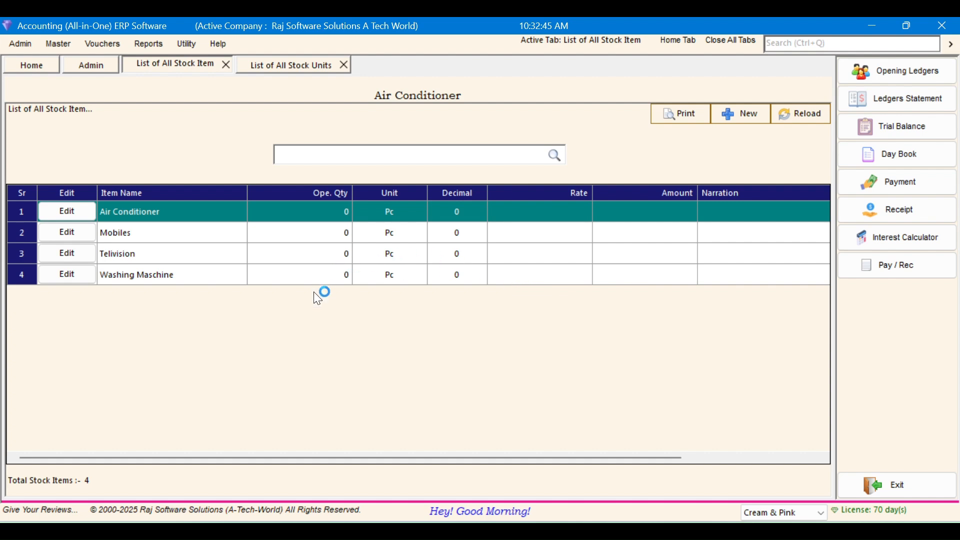
pyautogui.click(299, 68)
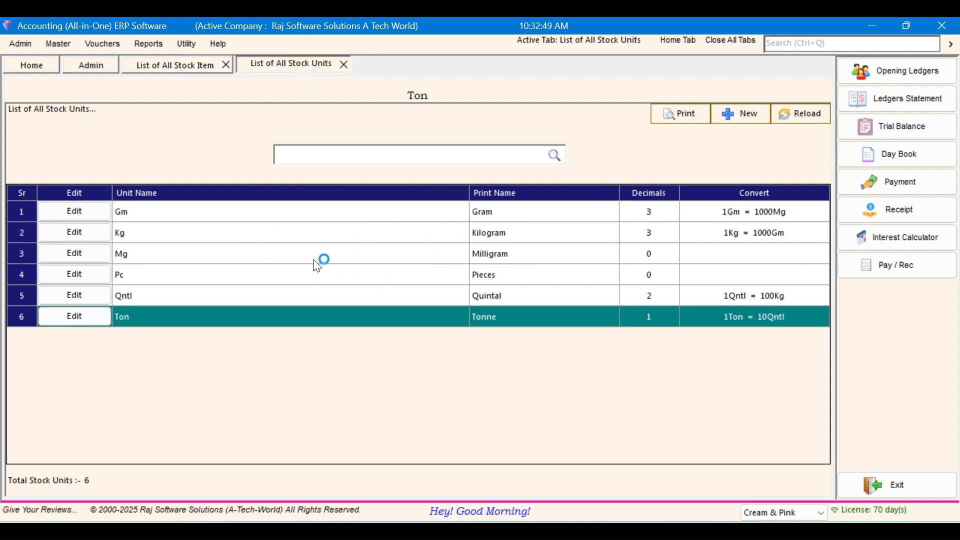
pyautogui.click(168, 71)
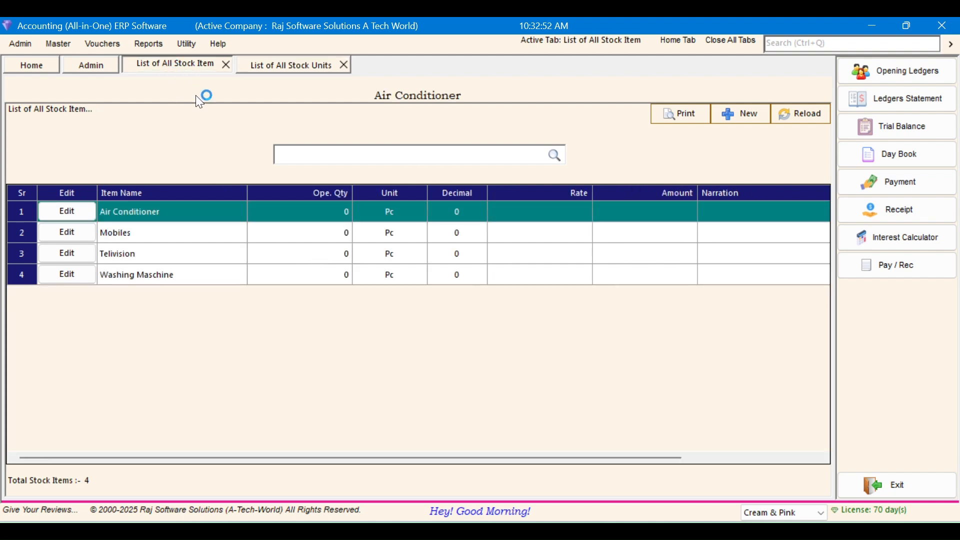
# Close the stock items and stock units lists, and open the list of all opening stocks from the inventory masters.
pyautogui.click(225, 65)
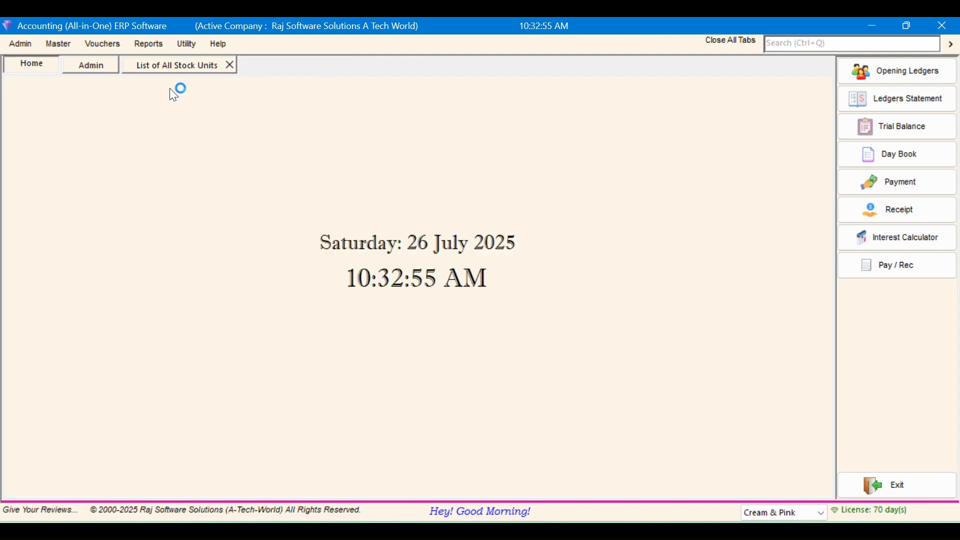
pyautogui.click(230, 65)
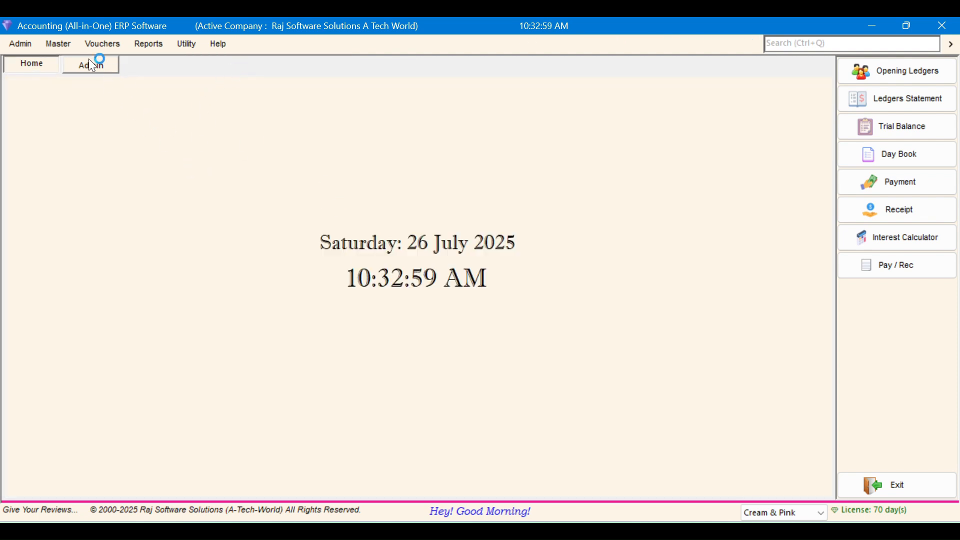
pyautogui.click(64, 46)
pyautogui.moveTo(100, 122)
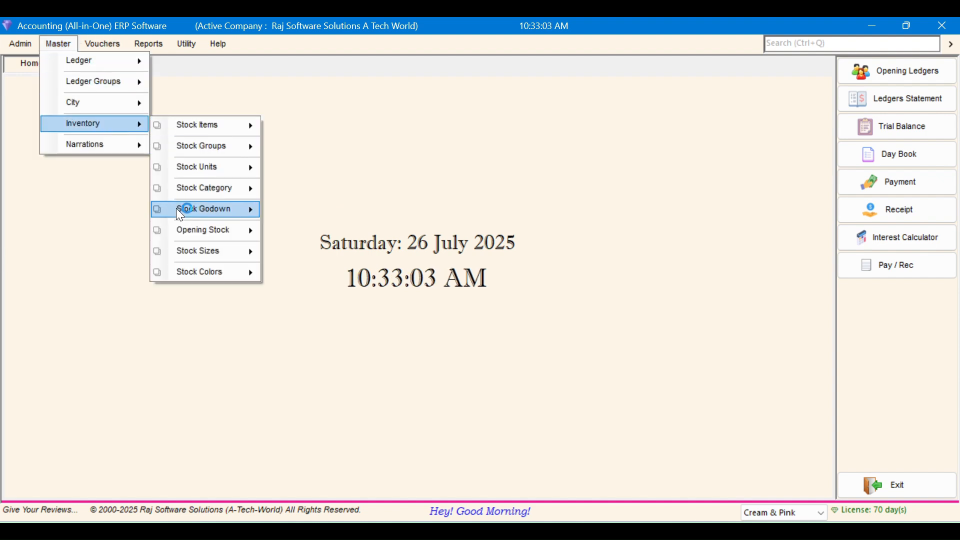
pyautogui.moveTo(216, 233)
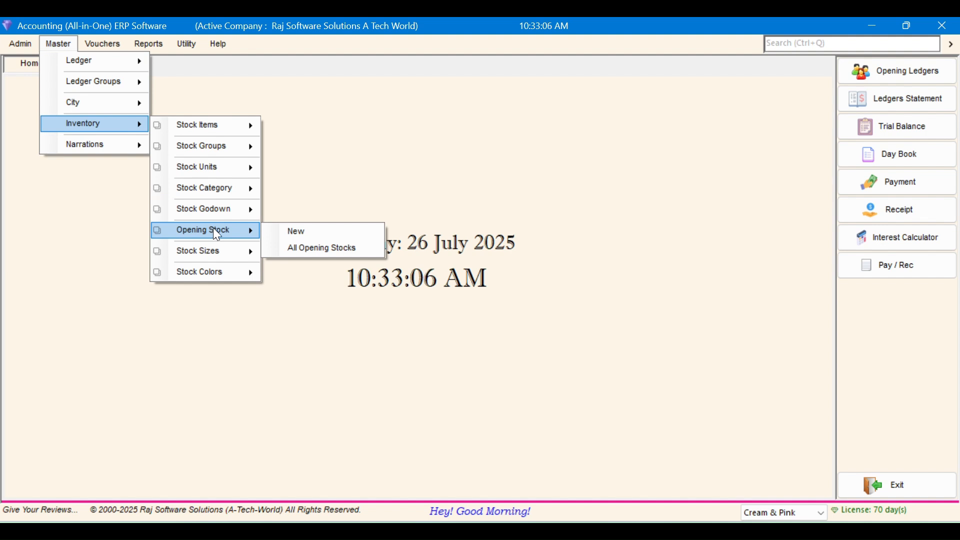
pyautogui.click(332, 250)
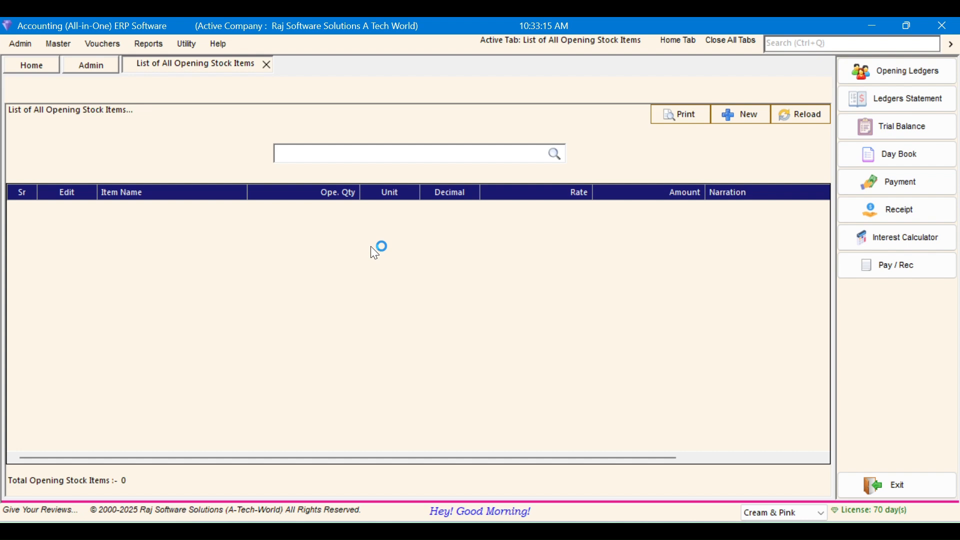
# Start a new opening stock entry for Air Conditioner with quantity 10, rate 30000 and sale rate 35000.
pyautogui.click(745, 119)
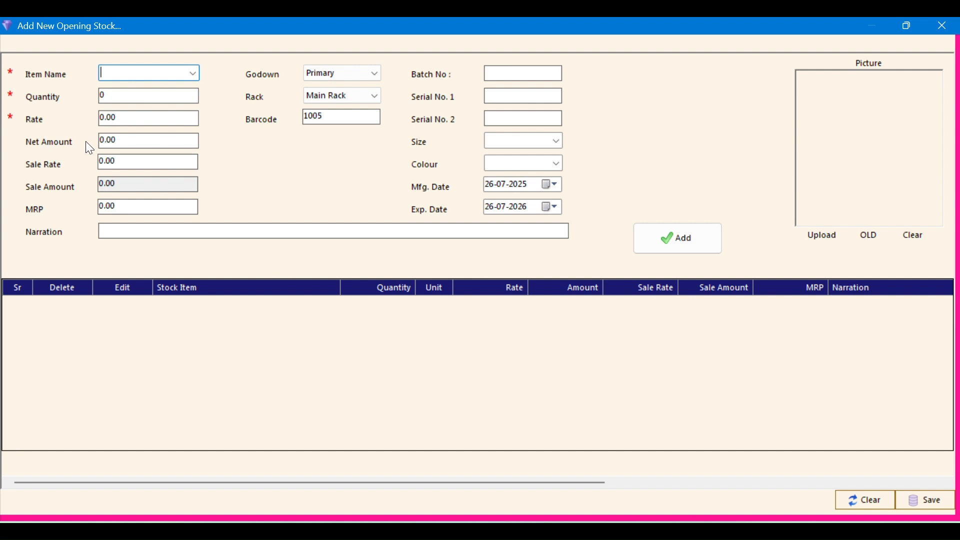
pyautogui.click(193, 73)
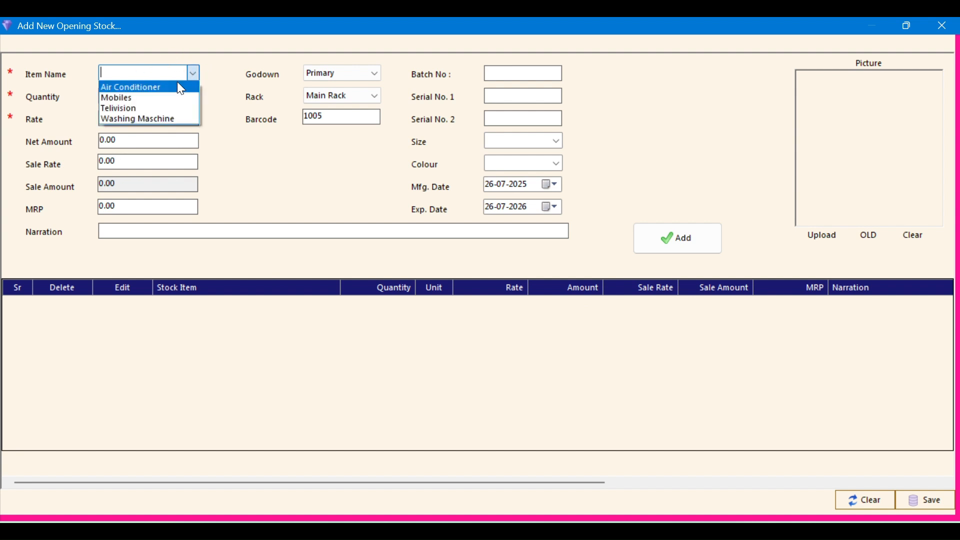
pyautogui.click(178, 87)
pyautogui.click(198, 93)
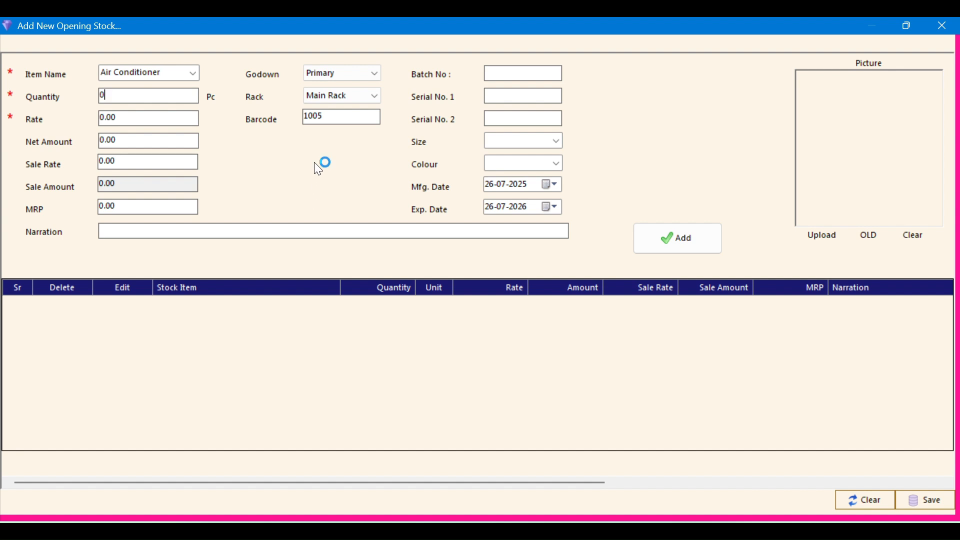
pyautogui.press('BackSpace')
pyautogui.write('10')
pyautogui.press('Tab')
pyautogui.write('30000')
pyautogui.press('Tab')
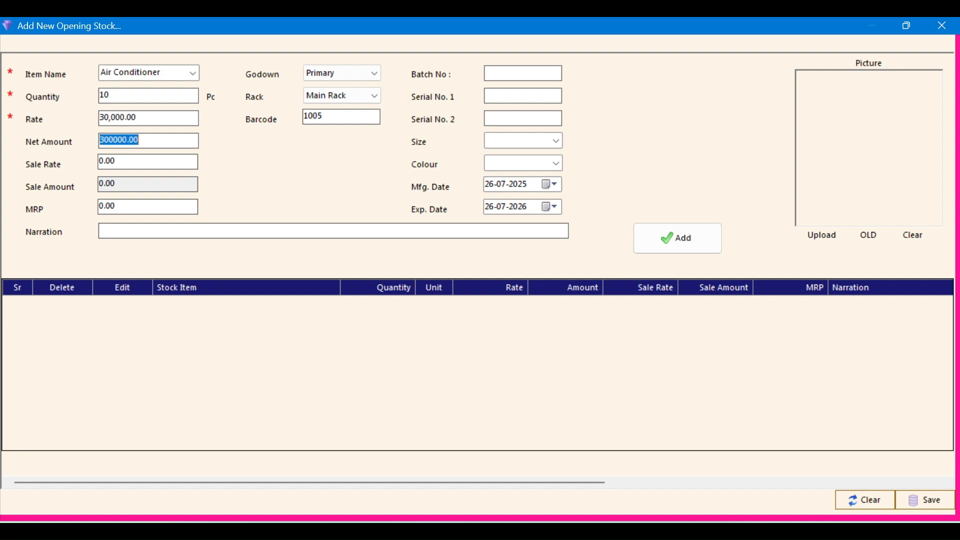
pyautogui.press('Tab')
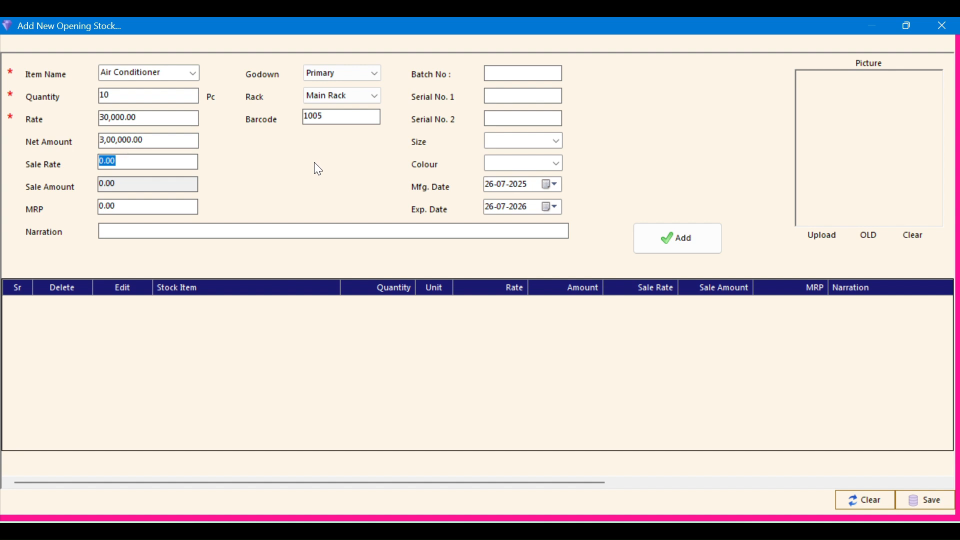
pyautogui.write('35000')
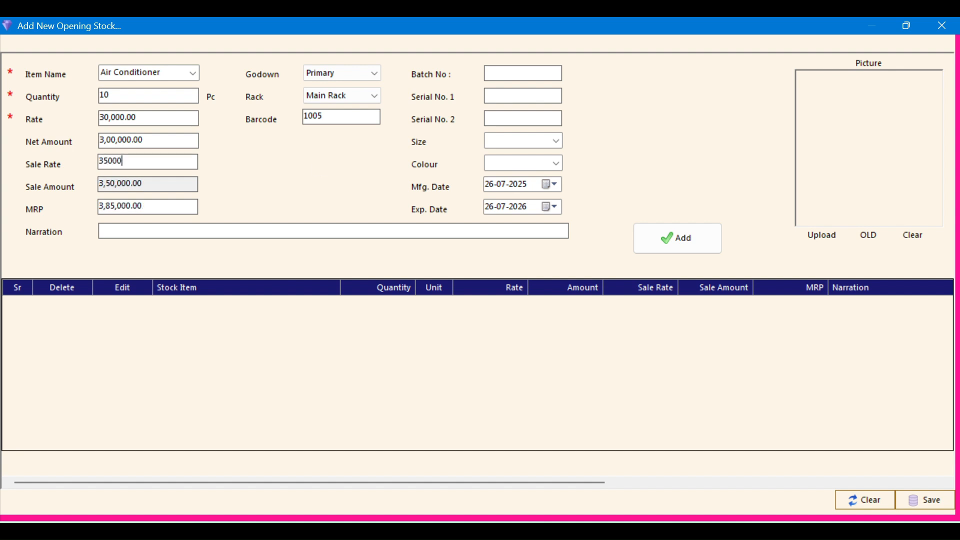
pyautogui.press('Tab')
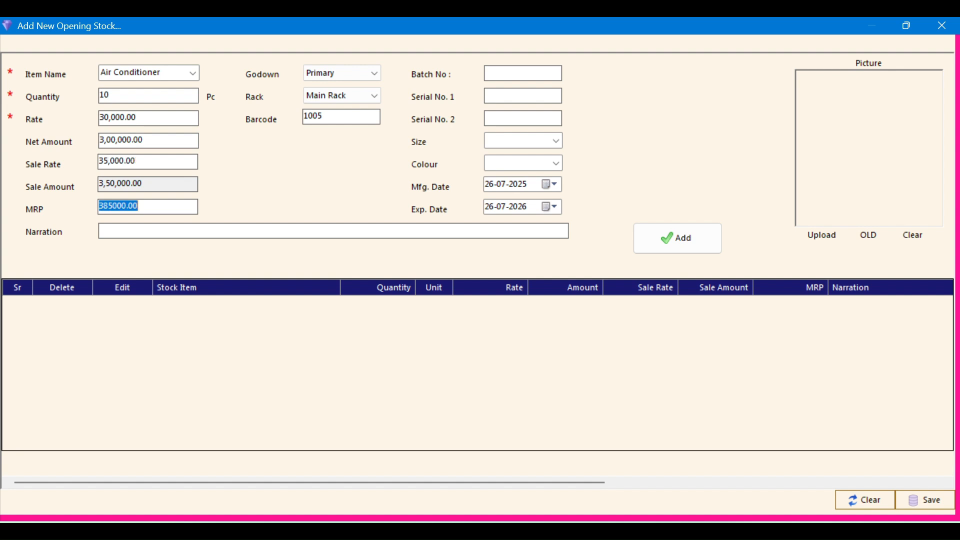
# Review the opening stock form's configuration, including the setting for MRP increment on sale amount, and close it.
pyautogui.rightClick(315, 164)
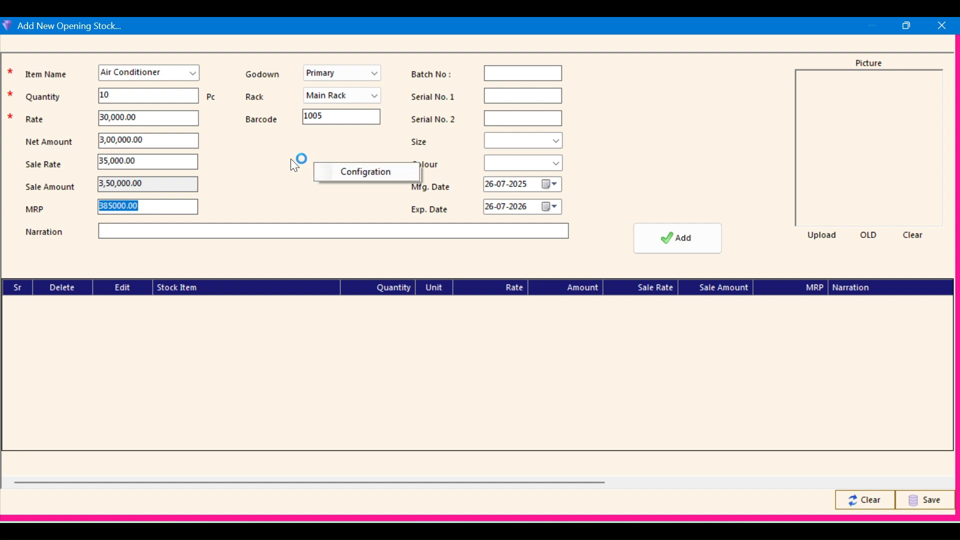
pyautogui.click(379, 172)
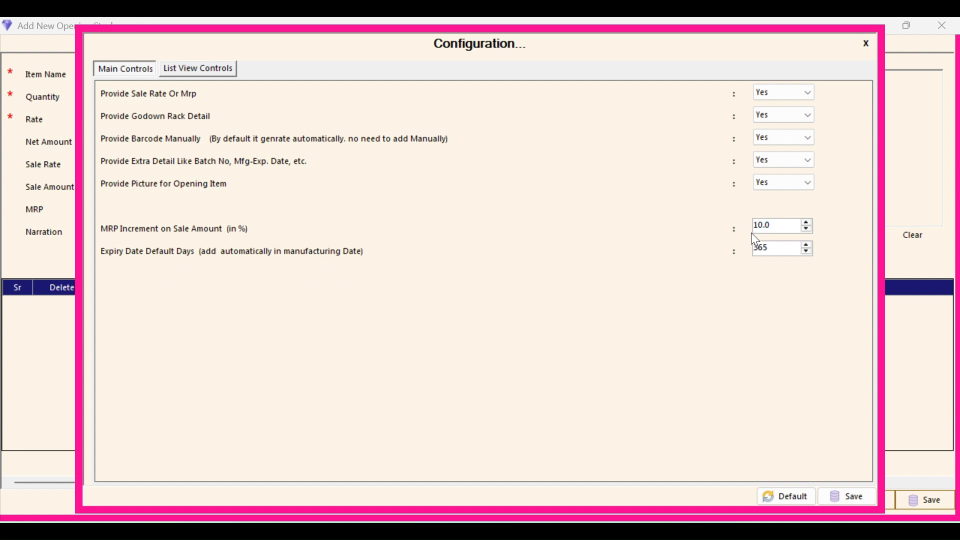
pyautogui.doubleClick(784, 225)
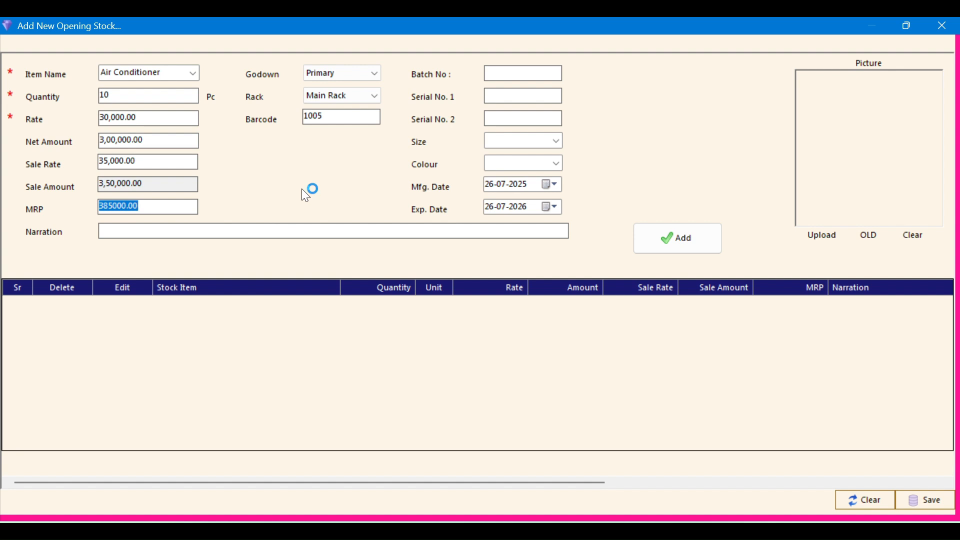
# Set the MRP of the Air Conditioner opening stock entry to 400000.
pyautogui.write('4000000')
pyautogui.press('BackSpace')
pyautogui.press('Tab')
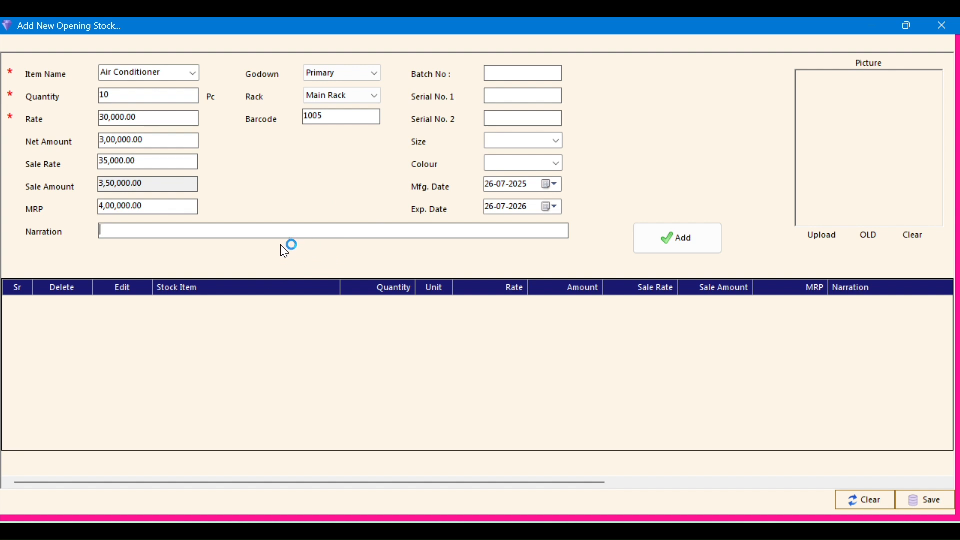
# Check the rack choices and the picture upload for the Air Conditioner entry without choosing an image.
pyautogui.click(373, 92)
pyautogui.click(372, 92)
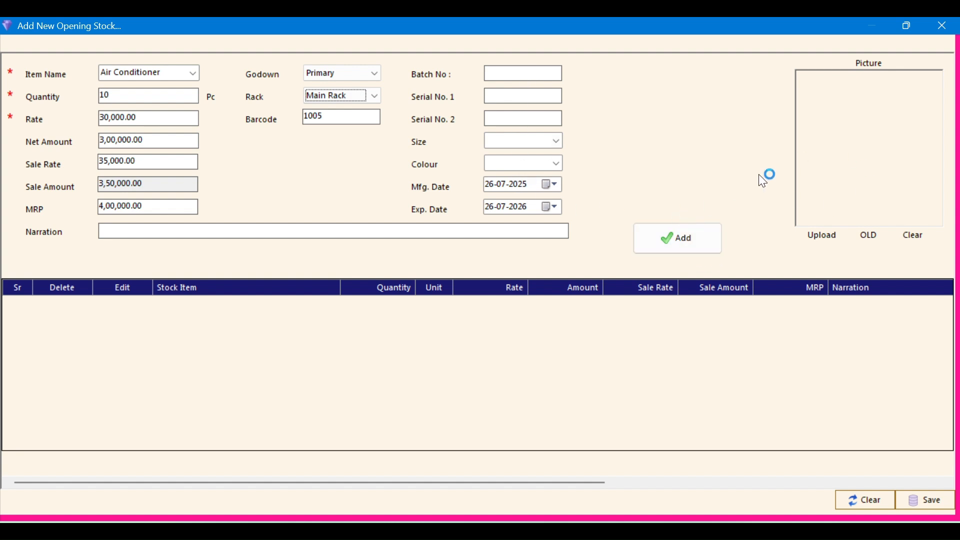
pyautogui.click(826, 235)
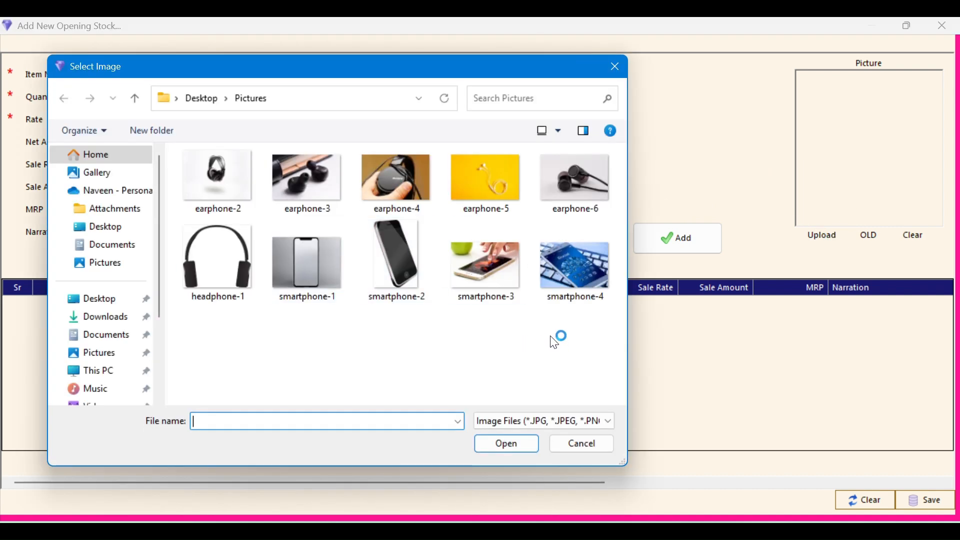
pyautogui.click(582, 446)
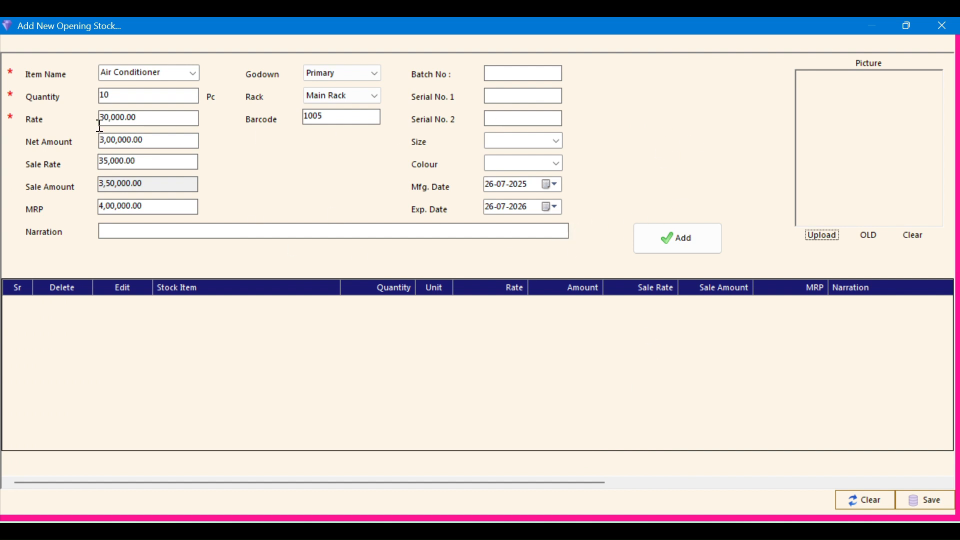
# Add the completed Air Conditioner entry to the opening stock item list.
pyautogui.click(688, 250)
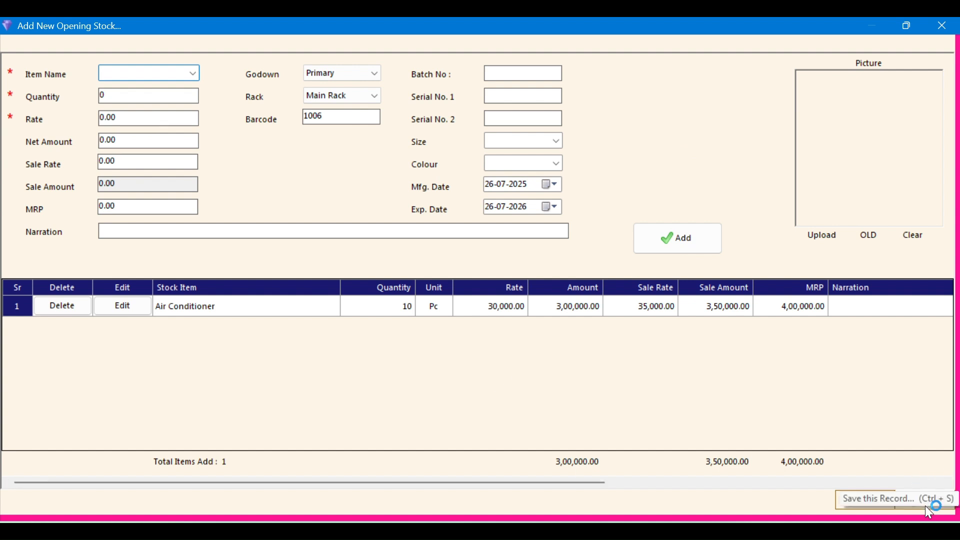
# Add an opening stock entry for Mobiles with quantity 10, rate 9000 and sale rate 10000, keeping the calculated amounts.
pyautogui.click(193, 74)
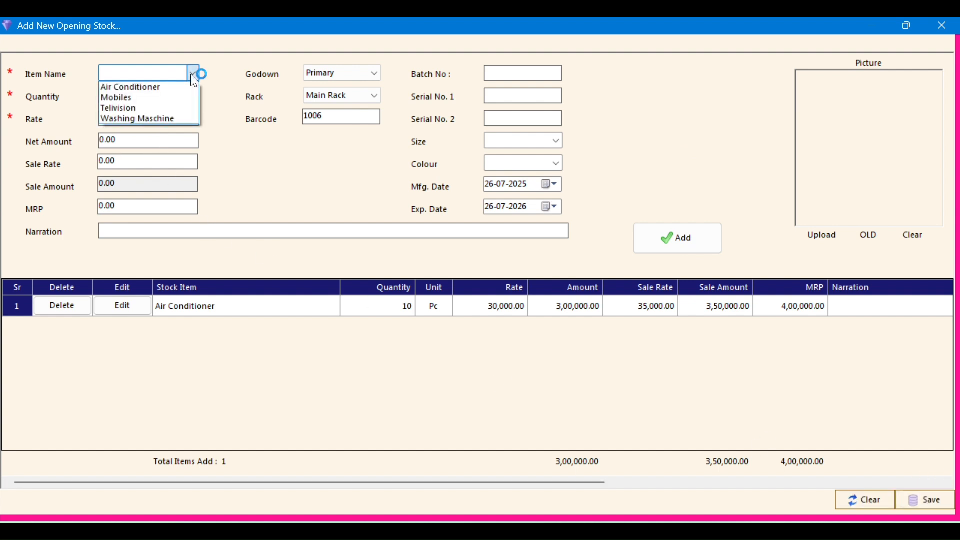
pyautogui.click(183, 97)
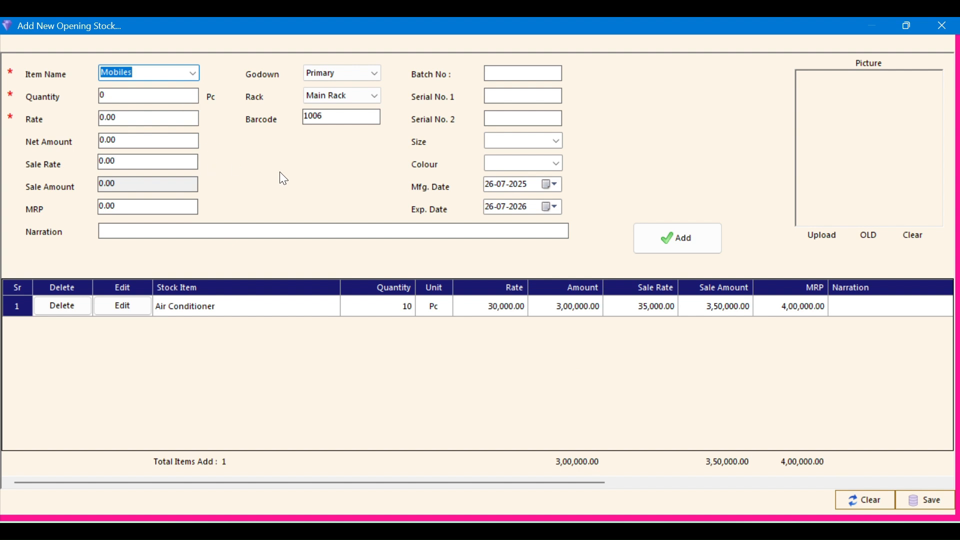
pyautogui.press('Tab')
pyautogui.write('10')
pyautogui.press('Tab')
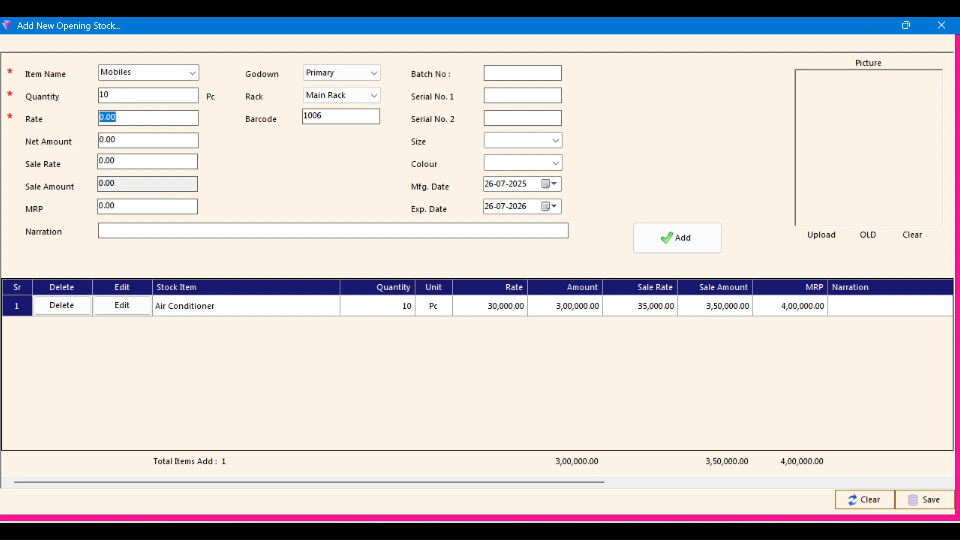
pyautogui.write('9000')
pyautogui.press('Tab')
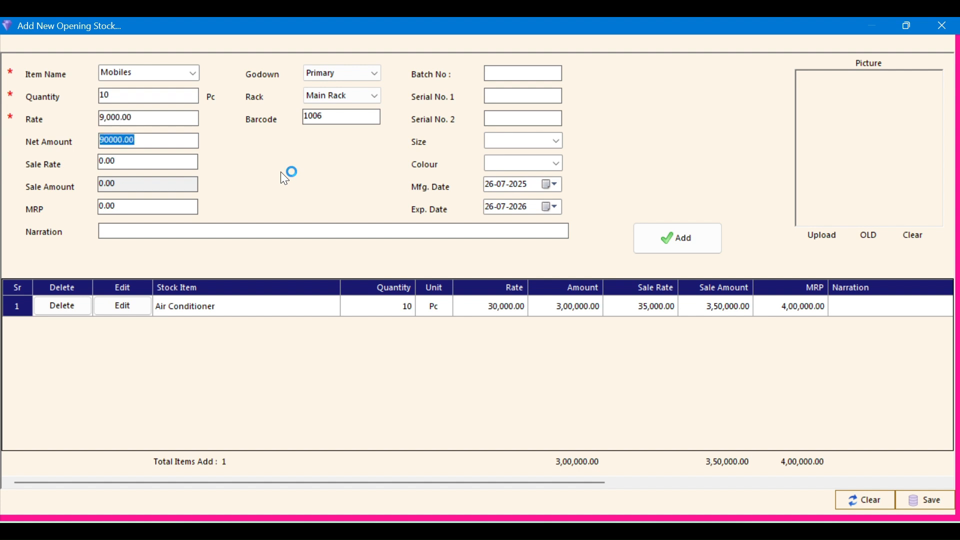
pyautogui.press('Tab')
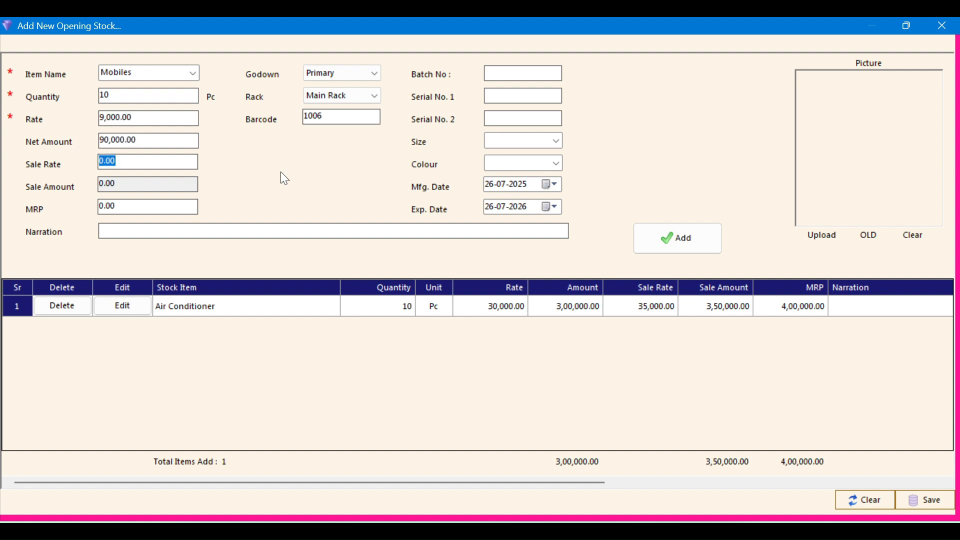
pyautogui.write('10000')
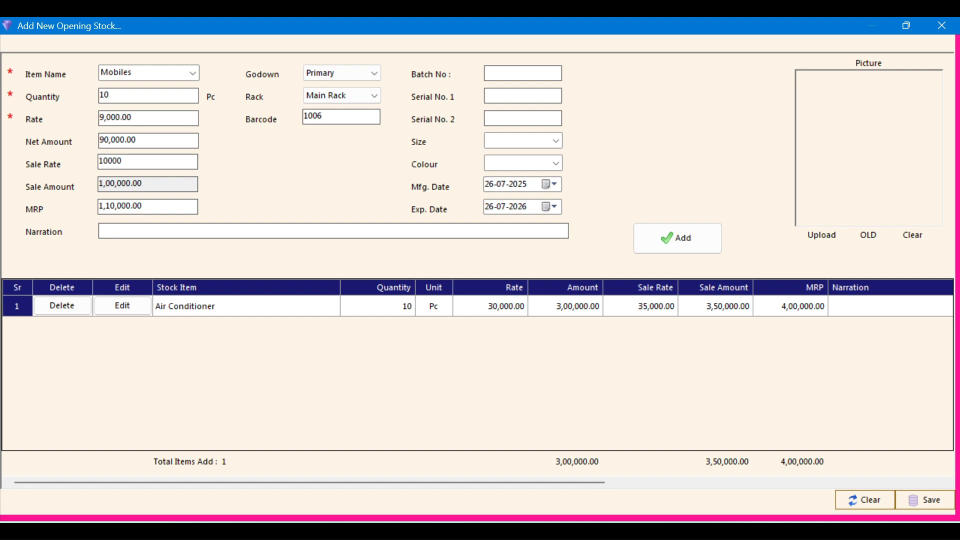
pyautogui.press('Tab')
pyautogui.press('Tab')
pyautogui.press('Return')
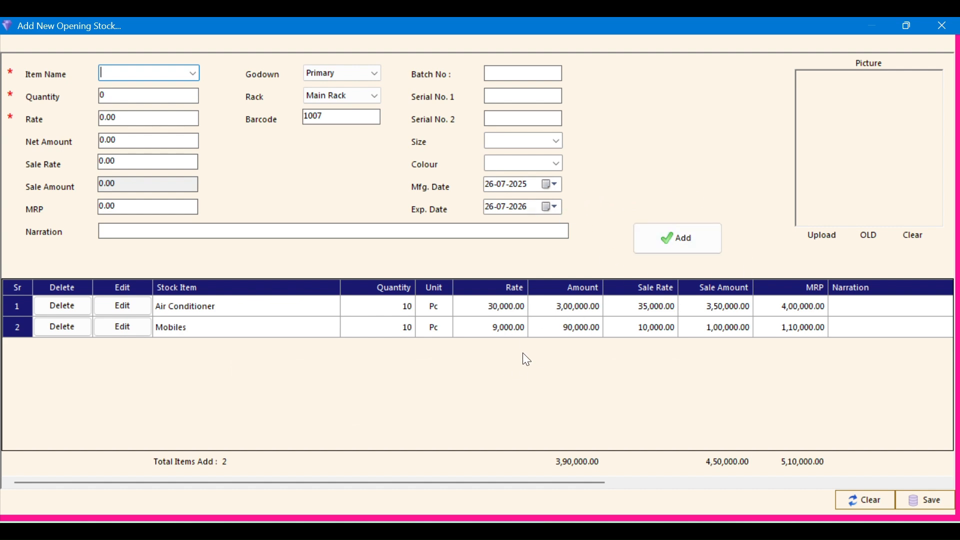
# Fill in an opening stock entry for Washing Maschine with quantity 10 and rate 15000.
pyautogui.click(192, 74)
pyautogui.click(184, 119)
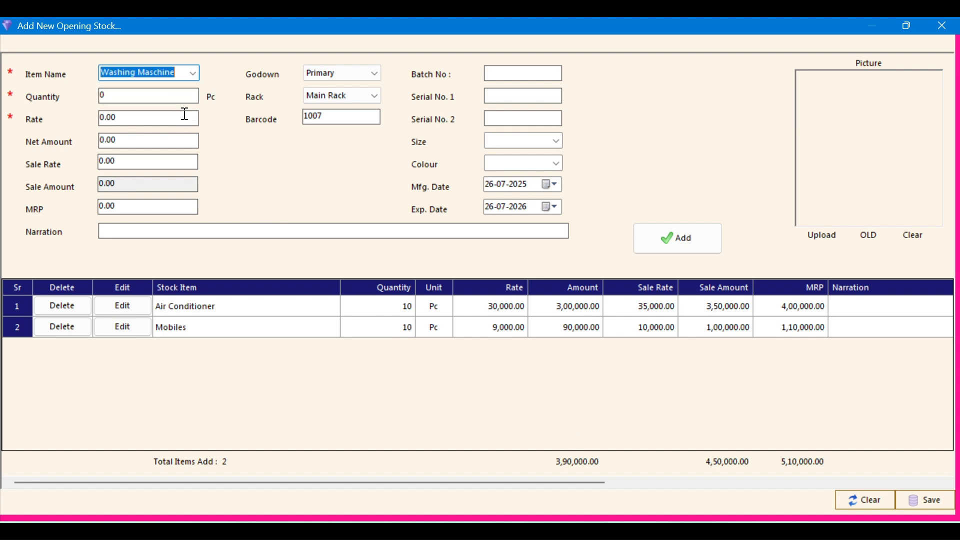
pyautogui.click(192, 100)
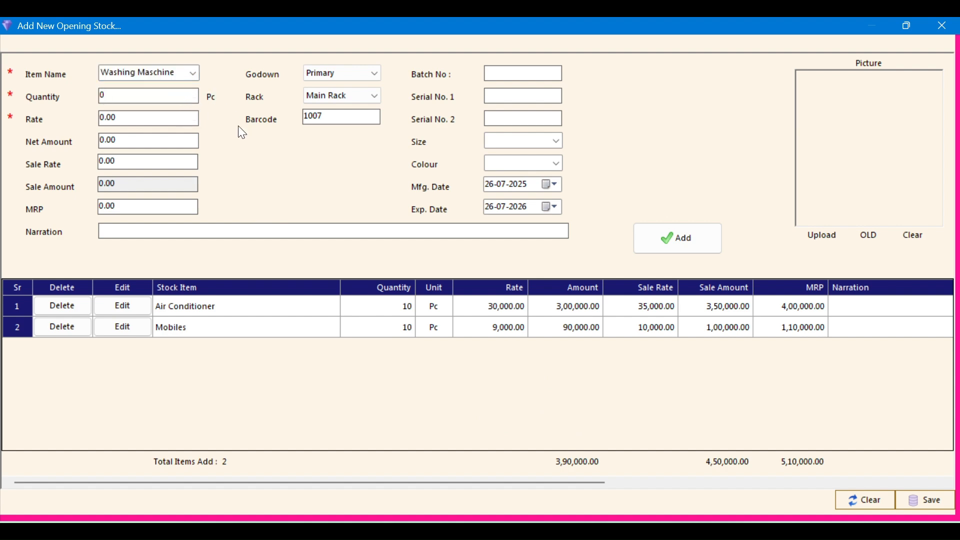
pyautogui.press('BackSpace')
pyautogui.write('10')
pyautogui.press('Tab')
pyautogui.write('15000')
pyautogui.press('Tab')
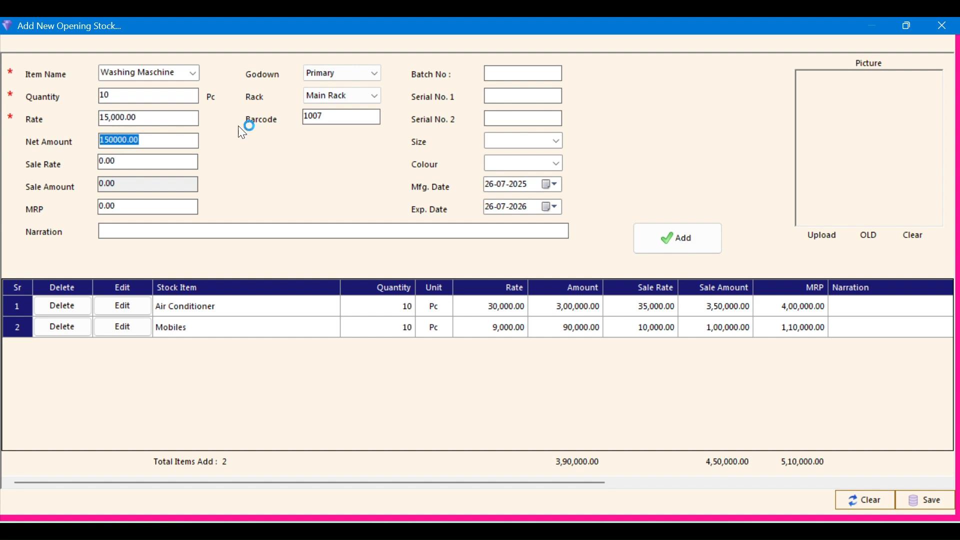
# Set the Washing Maschine sale rate to 20000 and add the entry to the opening stock list, keeping the calculated amounts.
pyautogui.press('Tab')
pyautogui.write('20000')
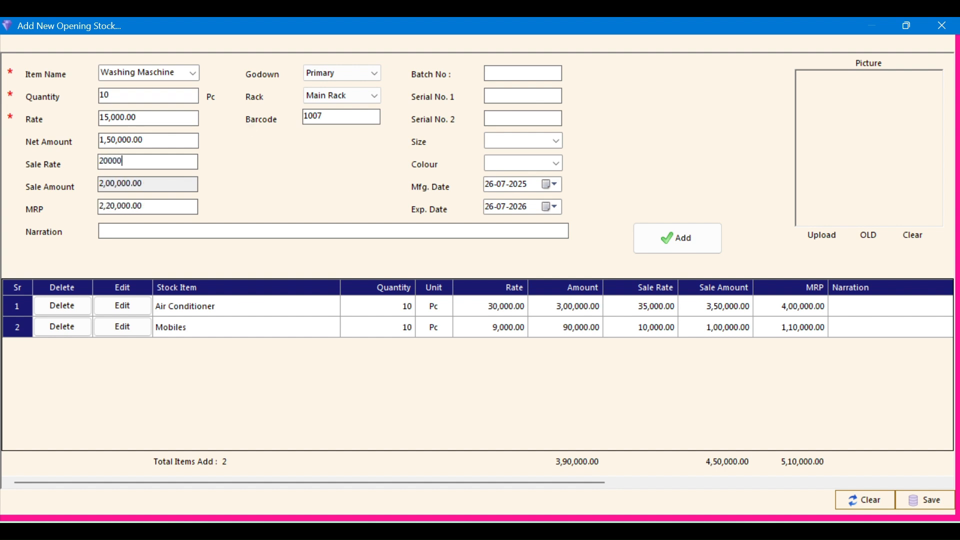
pyautogui.press('Tab')
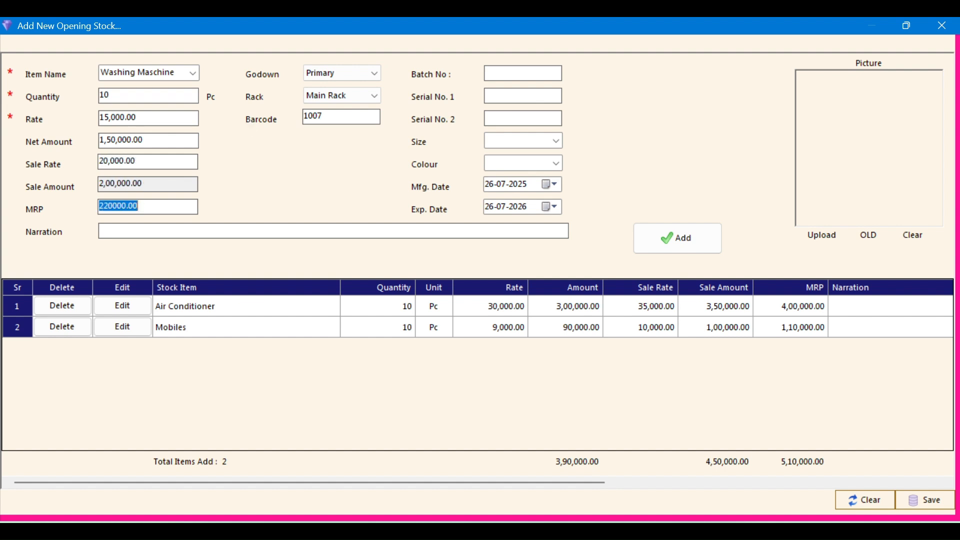
pyautogui.press('Tab')
pyautogui.press('Return')
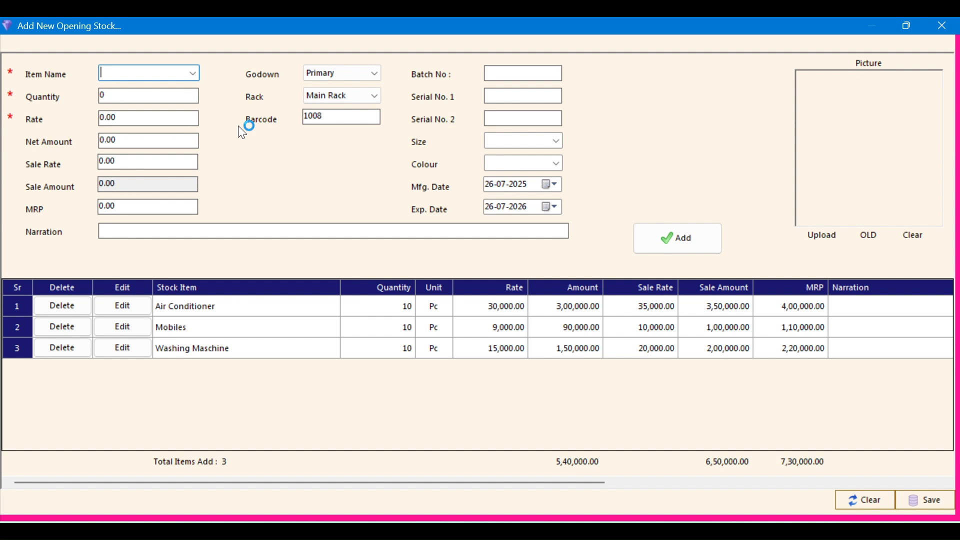
# Fill in an opening stock entry for Telivision with quantity 10 and rate 25000, keeping the calculated net amount.
pyautogui.click(193, 75)
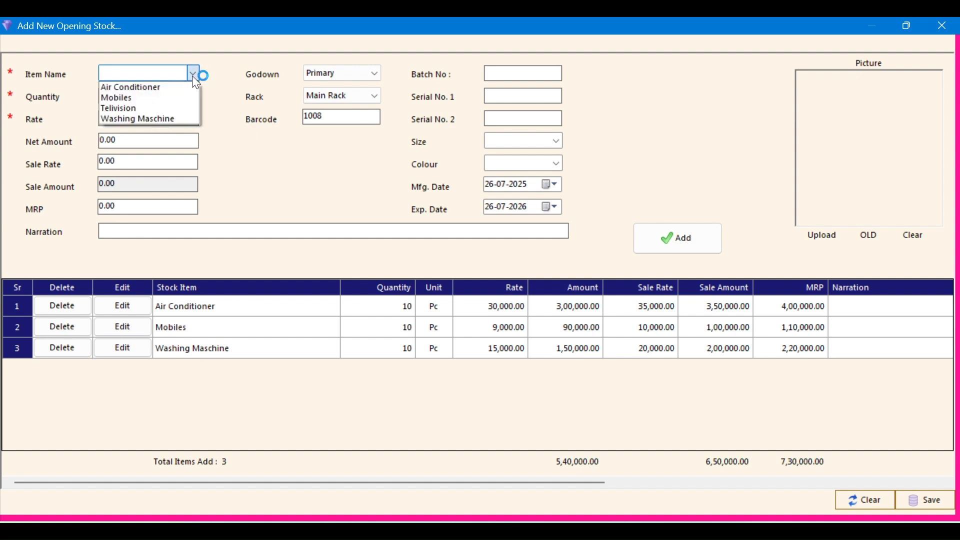
pyautogui.click(182, 107)
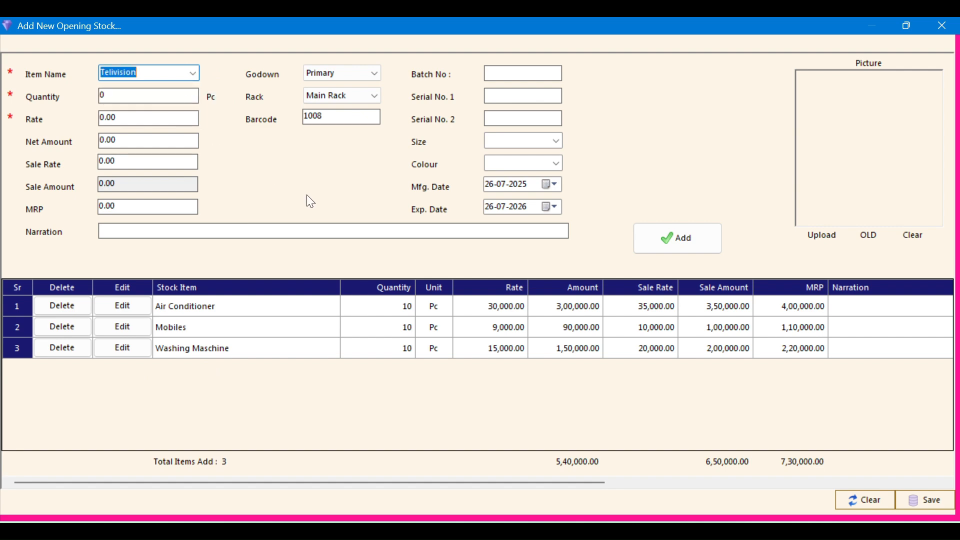
pyautogui.press('Return')
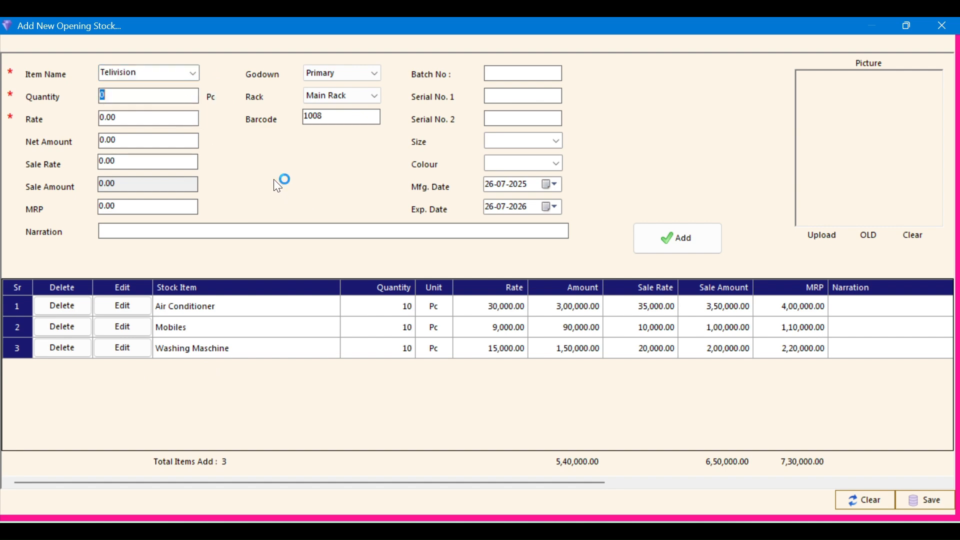
pyautogui.write('10')
pyautogui.press('Return')
pyautogui.write('25000')
pyautogui.press('Return')
pyautogui.press('Return')
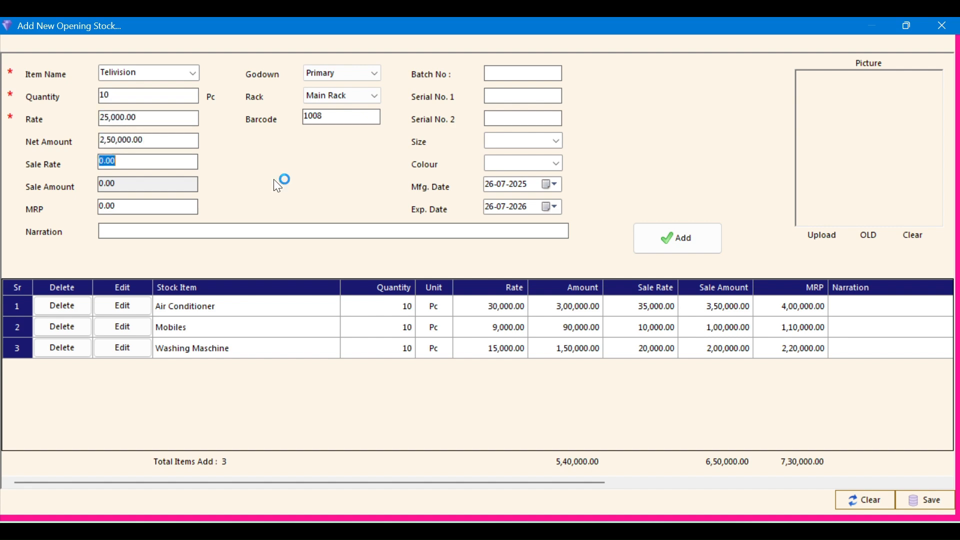
# Set the Telivision sale rate to 30000 and add the entry to the opening stock list.
pyautogui.write('30000')
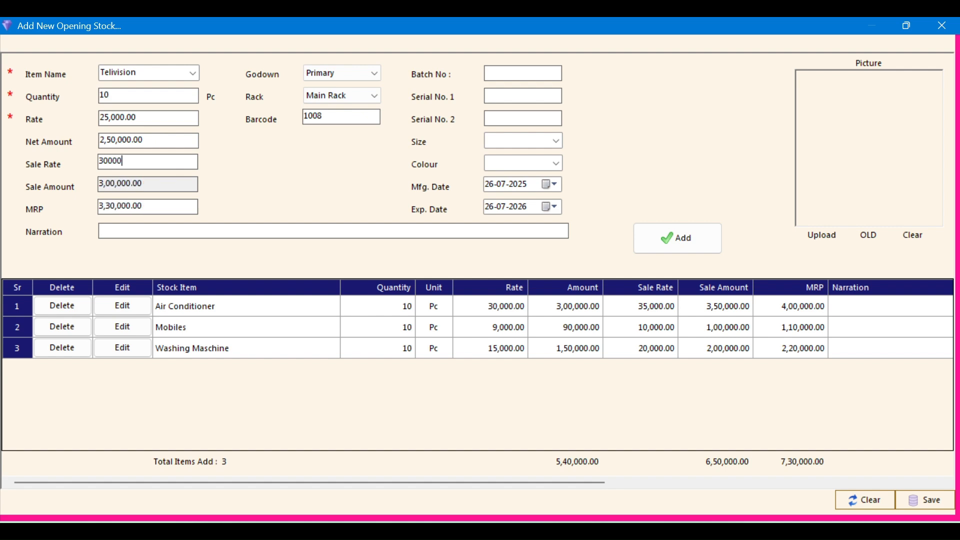
pyautogui.press('Tab')
pyautogui.press('Return')
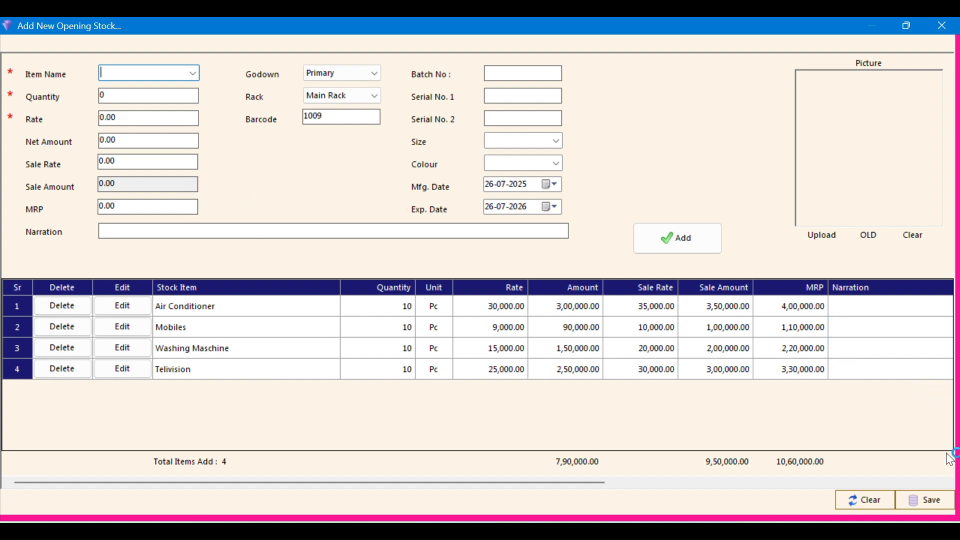
# Save the opening stock record with all four items and close the entry form.
pyautogui.click(942, 503)
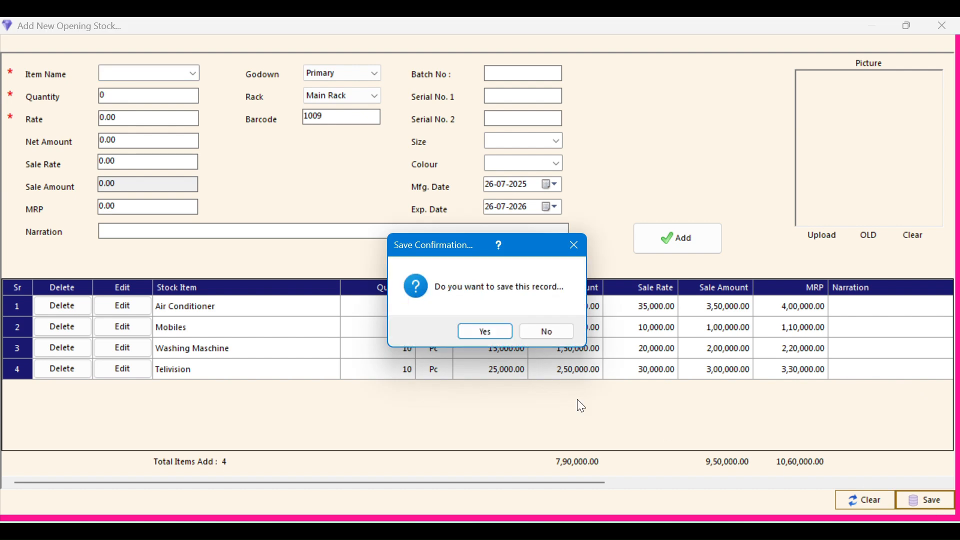
pyautogui.click(483, 332)
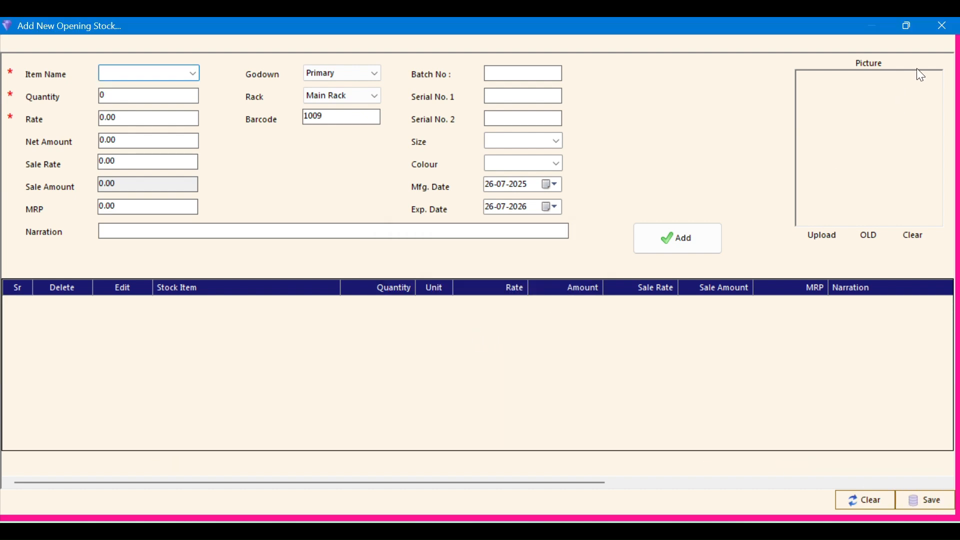
pyautogui.click(942, 25)
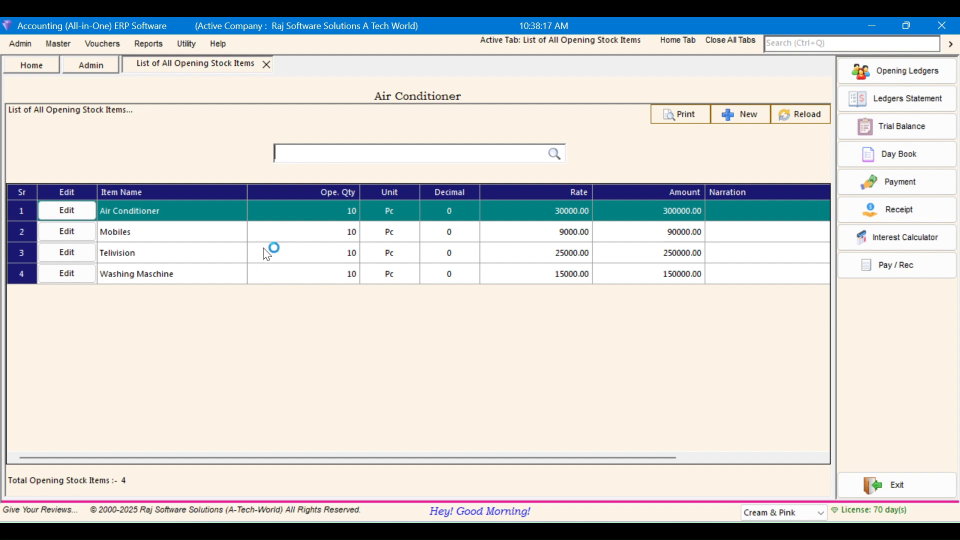
# Review the saved Mobiles opening stock entry without changing it, and select the Telivision row in the list.
pyautogui.click(80, 236)
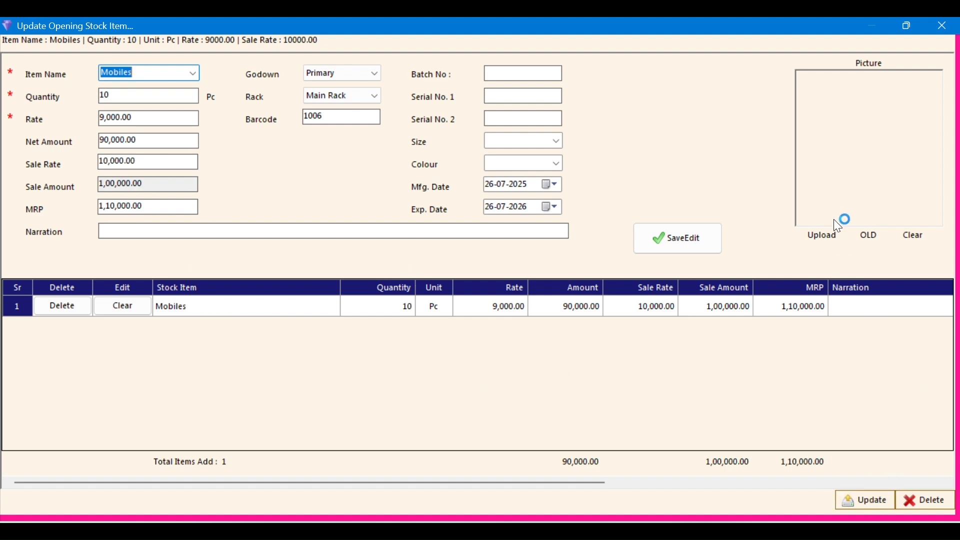
pyautogui.click(942, 26)
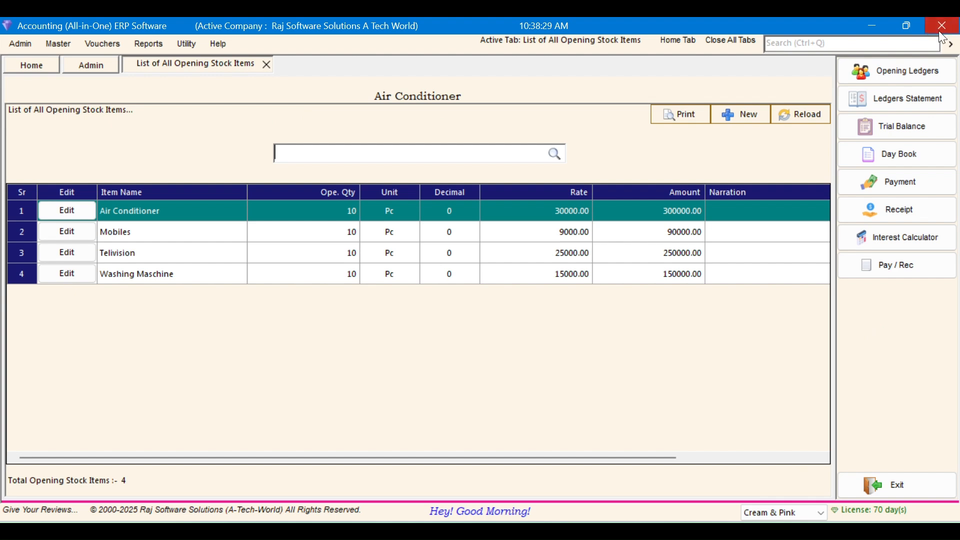
pyautogui.click(250, 256)
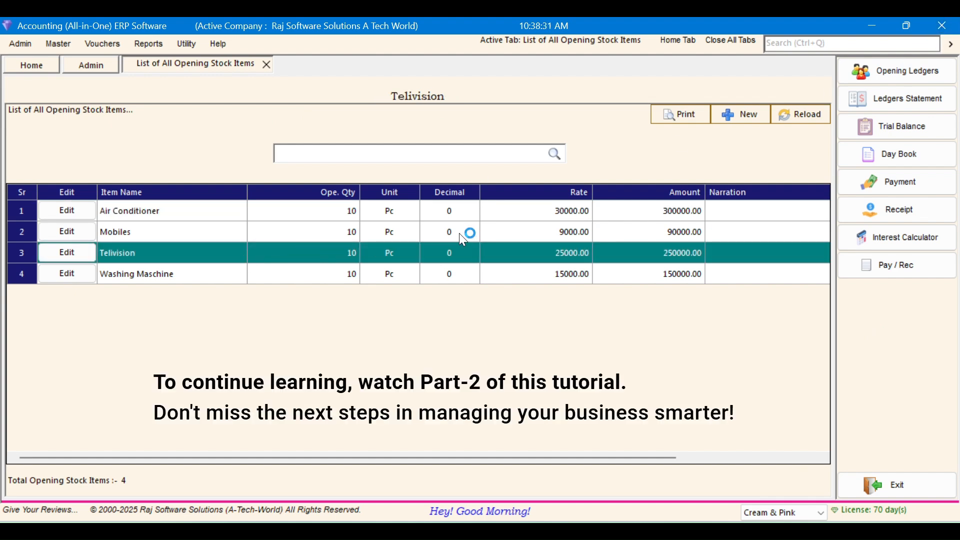
# Close the list of opening stock items and bring up the available voucher types.
pyautogui.click(267, 65)
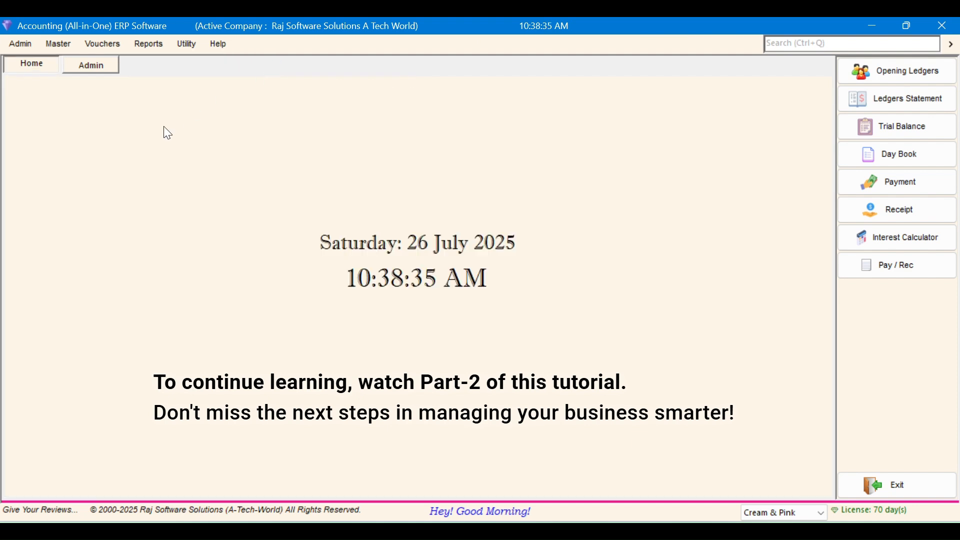
pyautogui.click(68, 46)
pyautogui.click(103, 44)
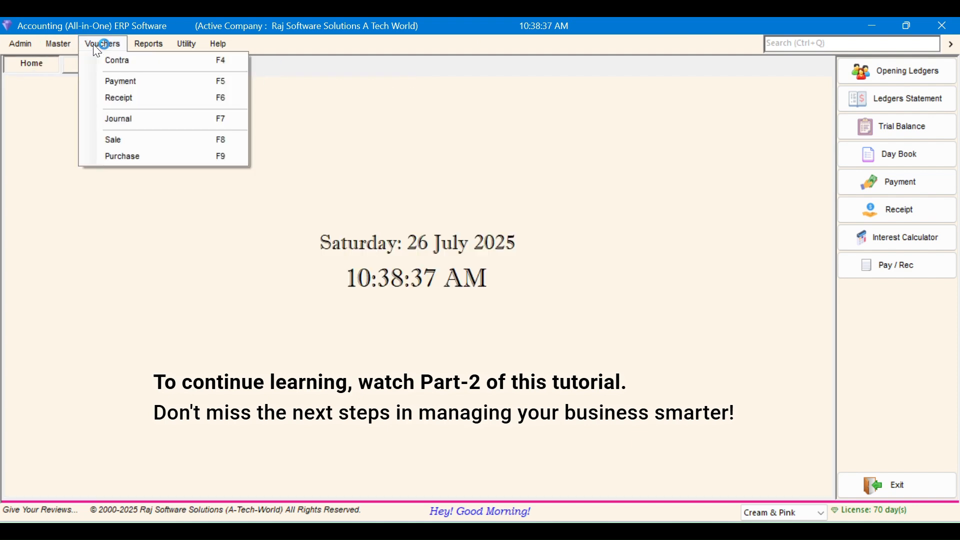